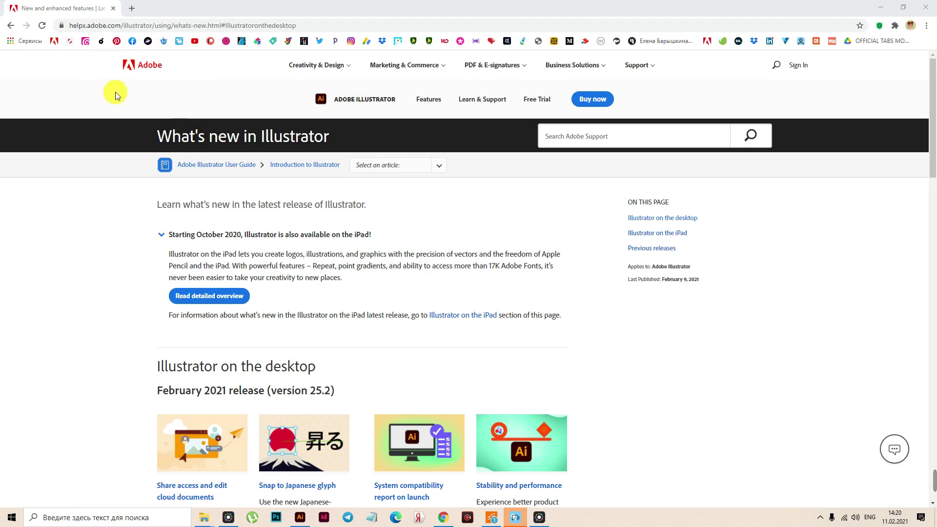
Review the February 2021 features on What's new in Illustrator, then open Create repeat objects in a new tab.
{"action": "scroll", "coordinate": [501, 210], "scroll_direction": "down", "scroll_amount": 5}
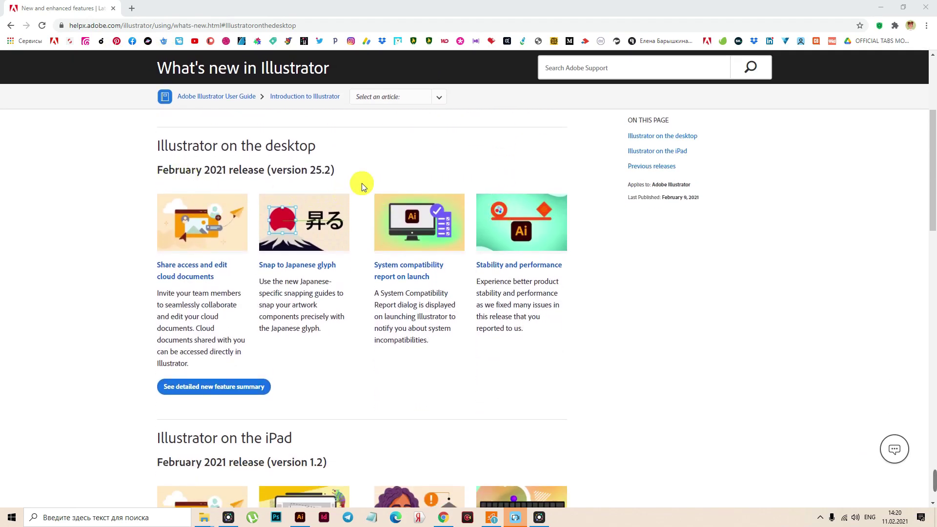
{"action": "scroll", "coordinate": [362, 183], "scroll_direction": "down", "scroll_amount": 5}
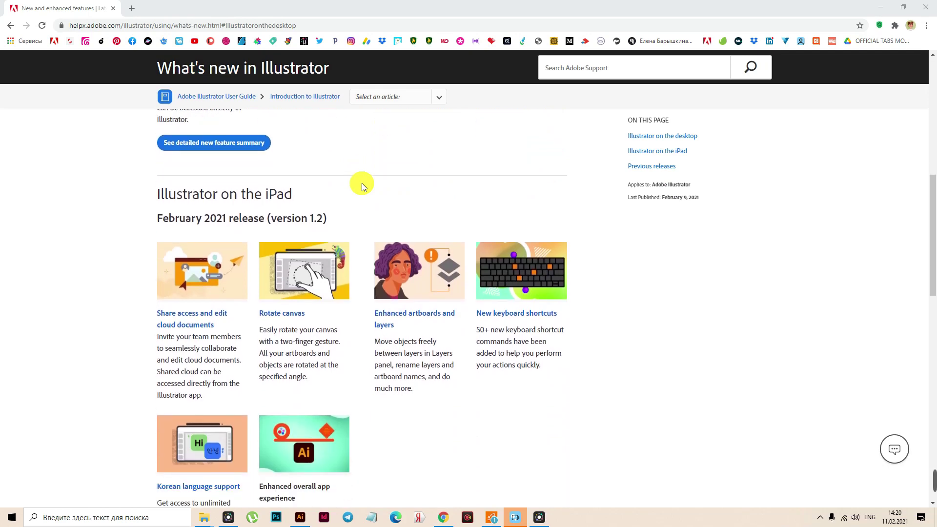
{"action": "scroll", "coordinate": [362, 183], "scroll_direction": "down", "scroll_amount": 6}
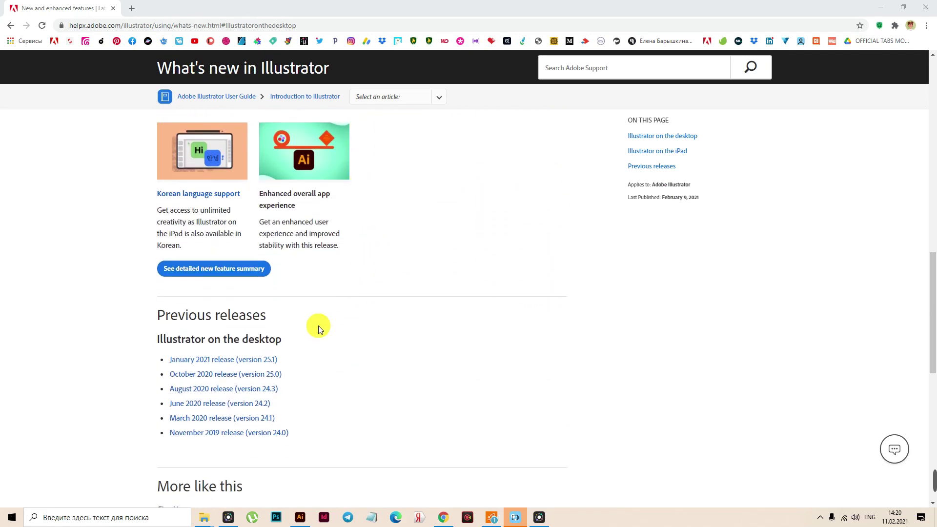
{"action": "left_click", "coordinate": [251, 359]}
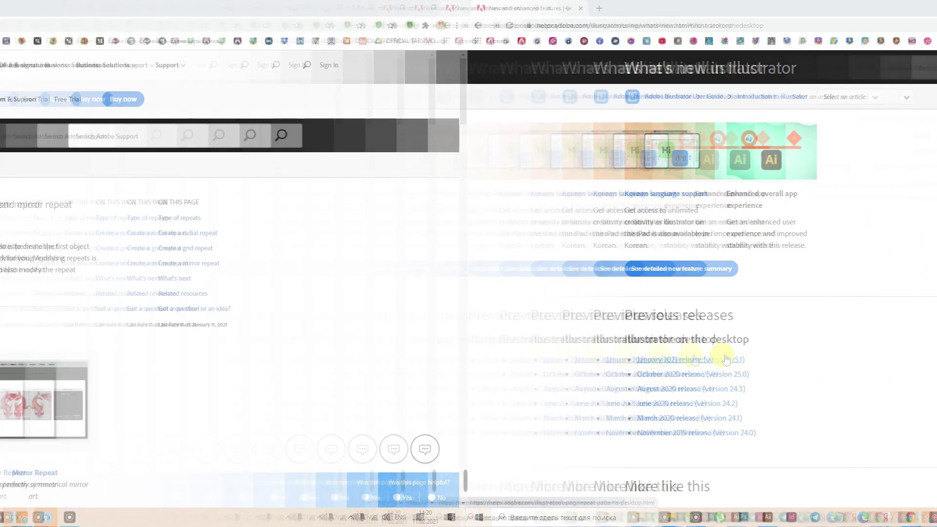
Read down the Create repeat objects page through the radial, grid and mirror repeat sections.
{"action": "scroll", "coordinate": [380, 218], "scroll_direction": "down", "scroll_amount": 7}
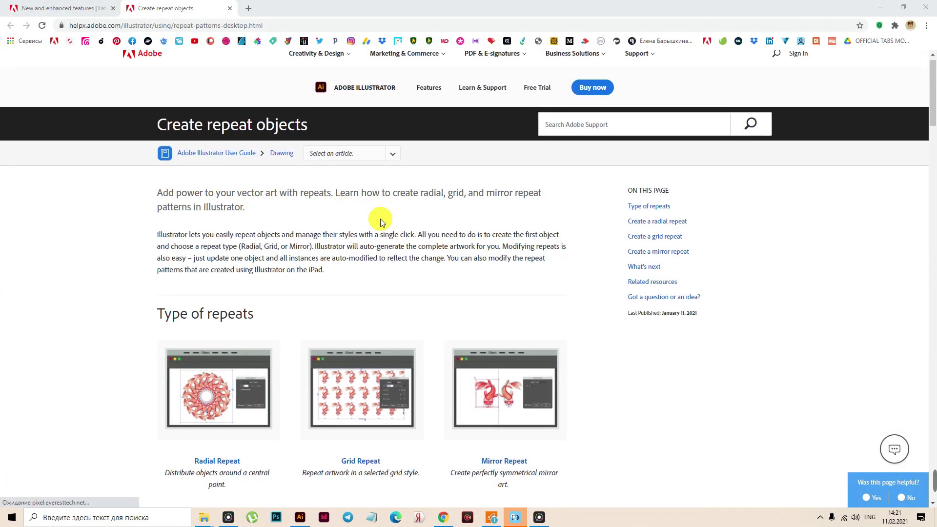
{"action": "scroll", "coordinate": [379, 218], "scroll_direction": "down", "scroll_amount": 8}
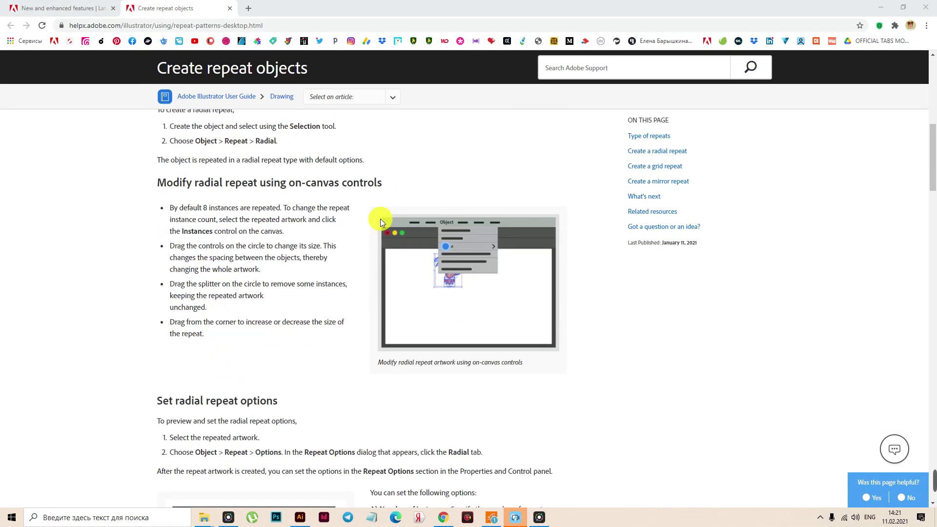
{"action": "scroll", "coordinate": [379, 219], "scroll_direction": "down", "scroll_amount": 7}
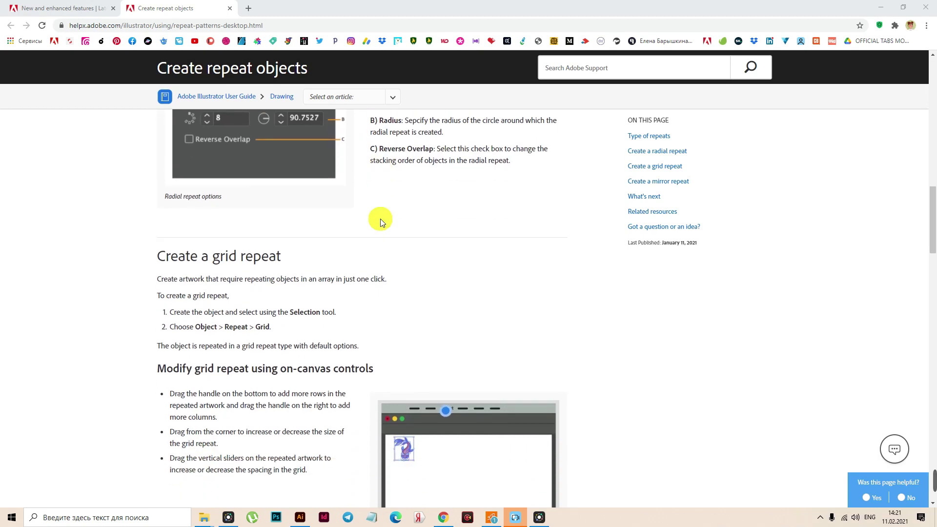
{"action": "scroll", "coordinate": [380, 219], "scroll_direction": "down", "scroll_amount": 6}
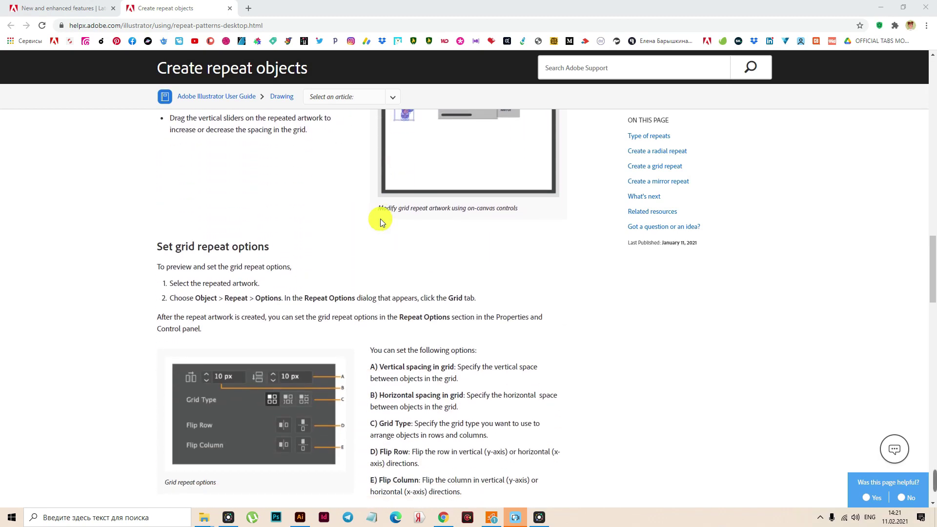
{"action": "scroll", "coordinate": [380, 219], "scroll_direction": "down", "scroll_amount": 4}
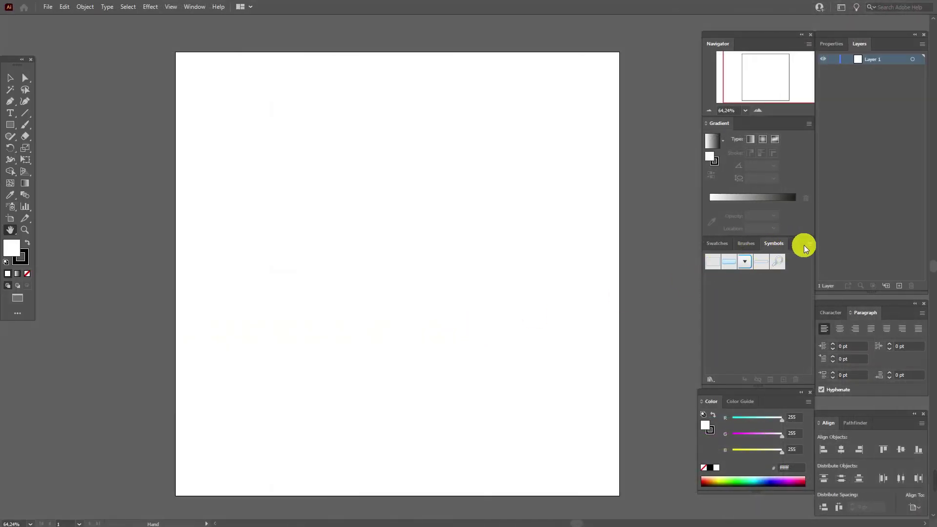
Open the Tiki and Flowers symbol libraries from the Symbols panel menu.
{"action": "left_click", "coordinate": [201, 10]}
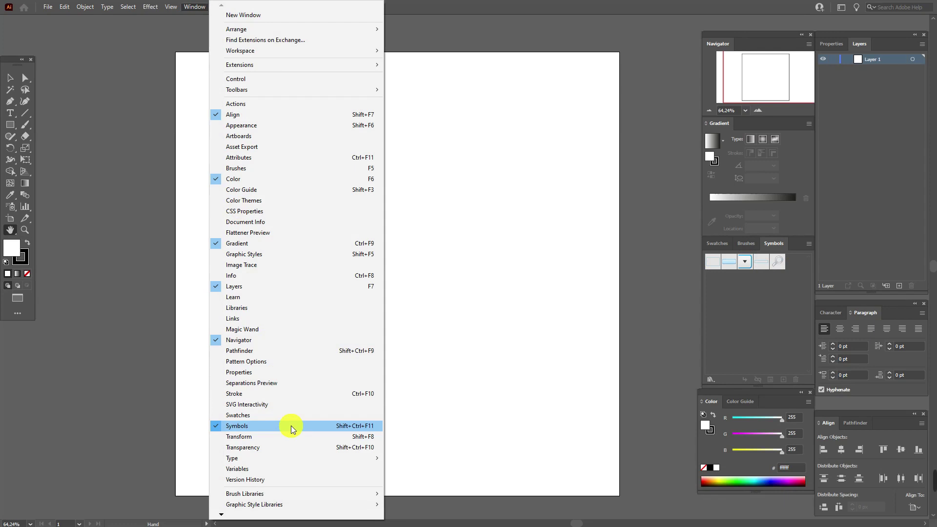
{"action": "left_click", "coordinate": [781, 244]}
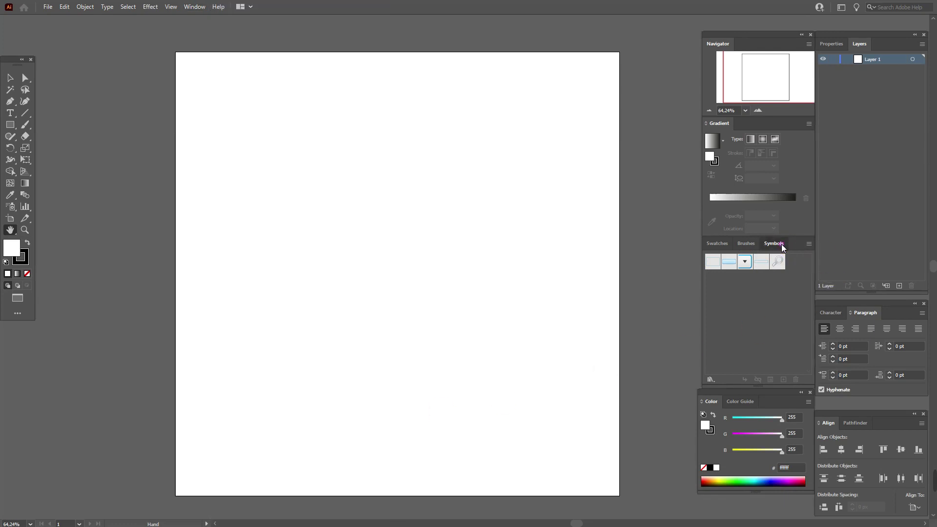
{"action": "left_click", "coordinate": [809, 244]}
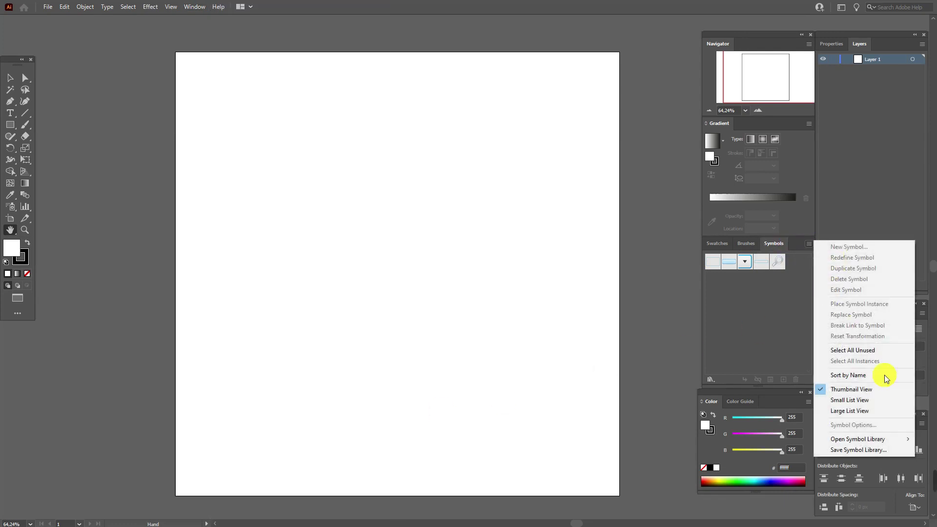
{"action": "mouse_move", "coordinate": [889, 438]}
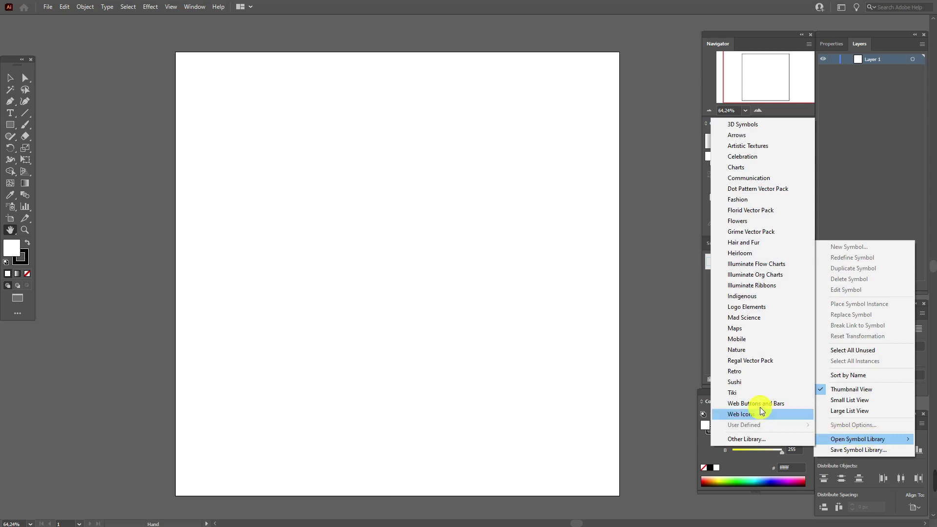
{"action": "left_click", "coordinate": [749, 393]}
{"action": "left_click", "coordinate": [810, 244]}
{"action": "mouse_move", "coordinate": [887, 441]}
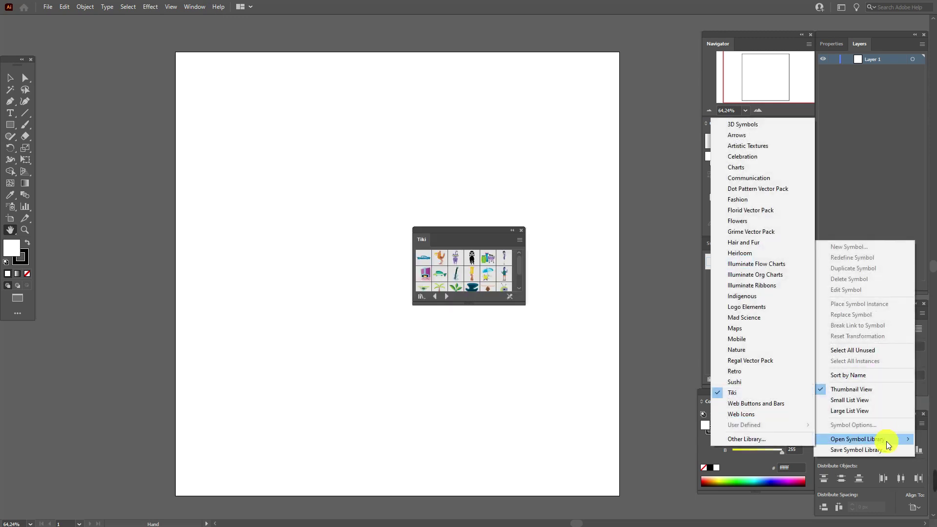
{"action": "left_click", "coordinate": [735, 223]}
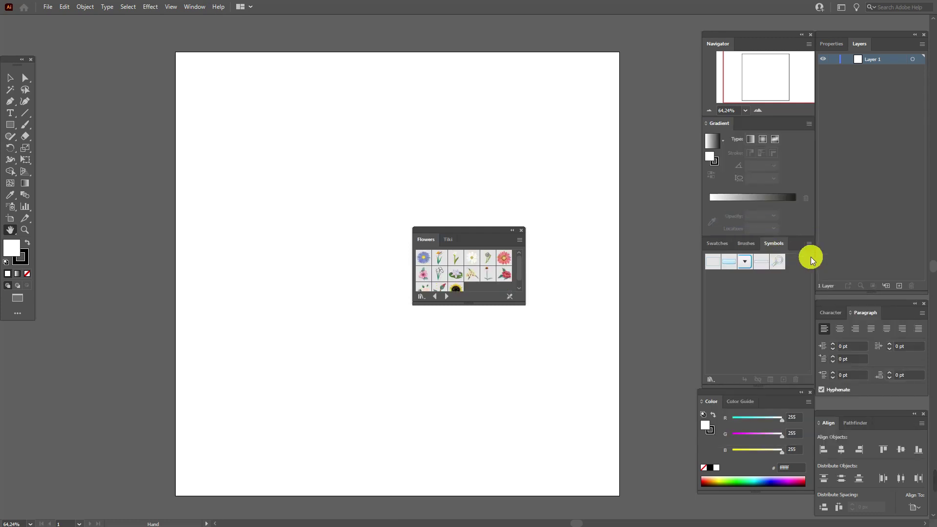
Add the Celebration and Nature symbol libraries to the same floating panel.
{"action": "left_click", "coordinate": [810, 247]}
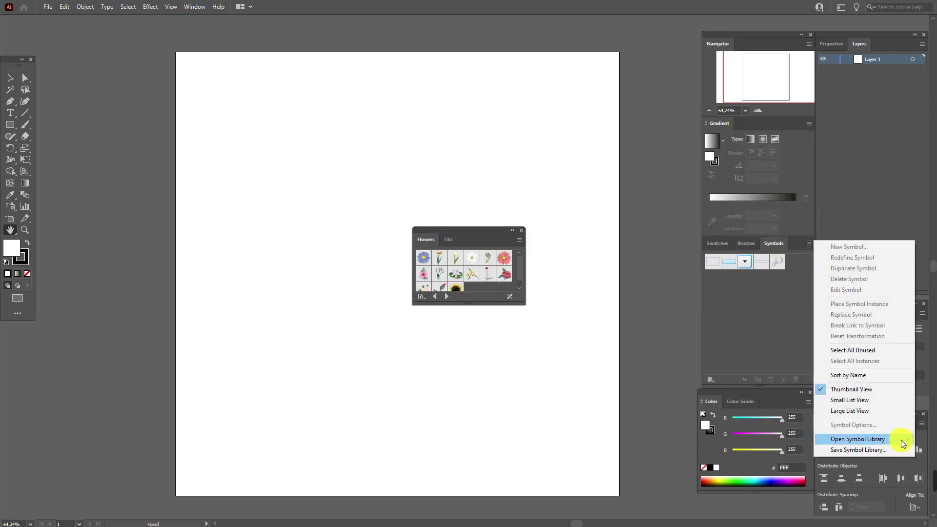
{"action": "mouse_move", "coordinate": [901, 440]}
{"action": "left_click", "coordinate": [742, 157]}
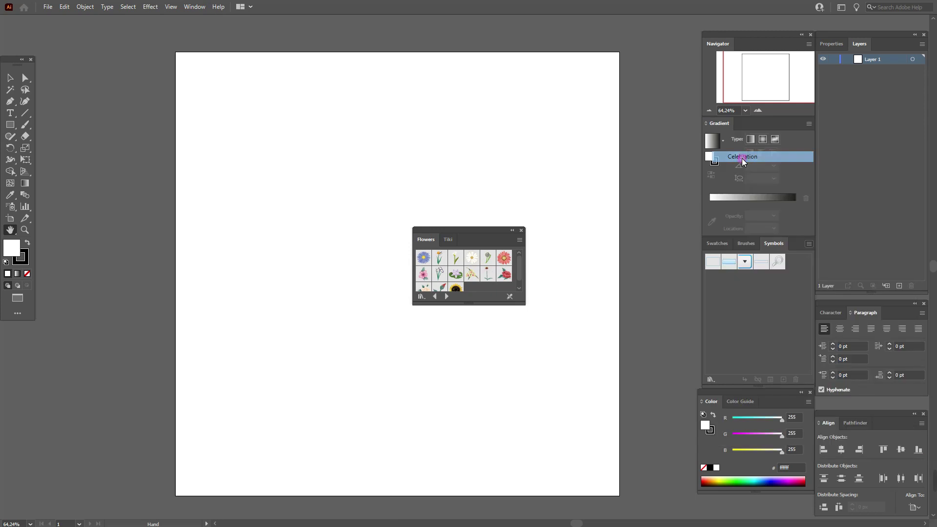
{"action": "left_click", "coordinate": [809, 244]}
{"action": "mouse_move", "coordinate": [902, 439]}
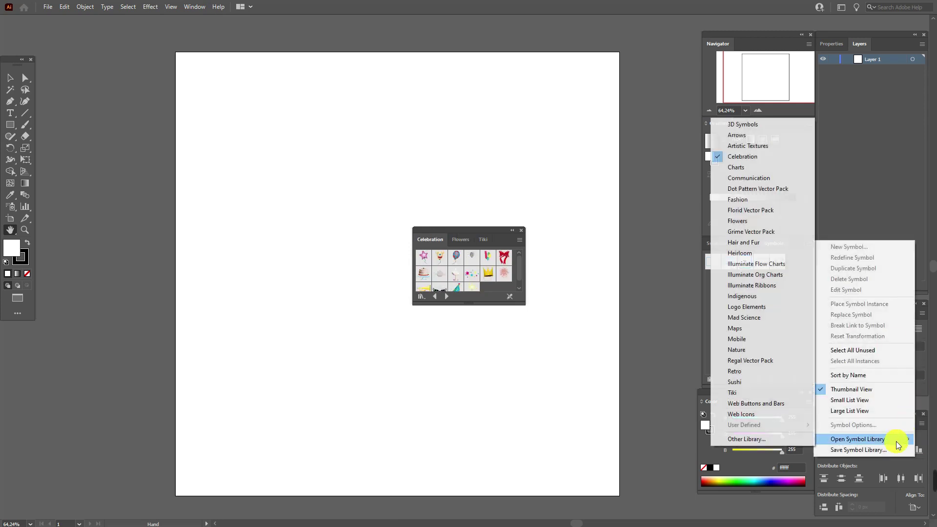
{"action": "left_click", "coordinate": [772, 353]}
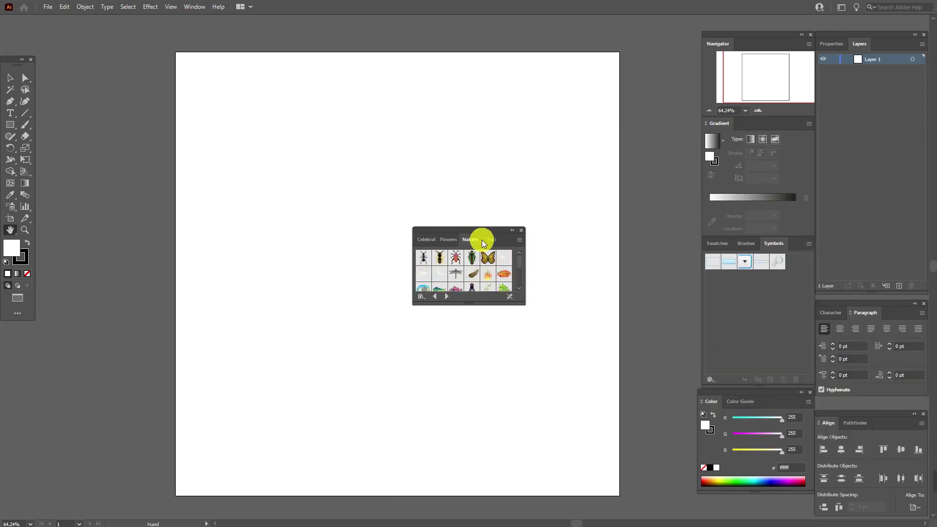
Move the symbol library panel aside and pan the artboard left to make room.
{"action": "left_click_drag", "start_coordinate": [469, 228], "coordinate": [618, 192]}
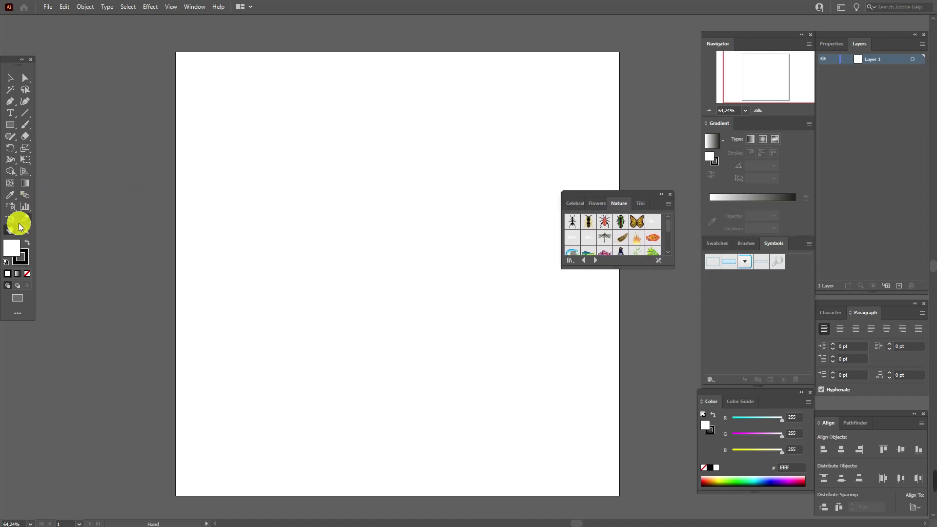
{"action": "left_click_drag", "start_coordinate": [308, 240], "coordinate": [230, 243]}
{"action": "left_click", "coordinate": [471, 197]}
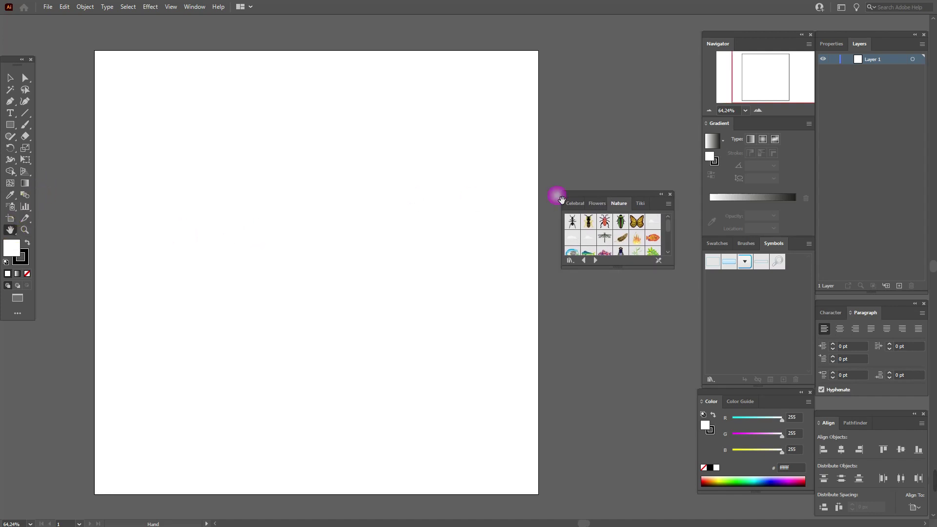
Place the Celebration cake symbol on the artboard and enlarge it near the page centre.
{"action": "left_click_drag", "start_coordinate": [586, 191], "coordinate": [568, 58]}
{"action": "left_click", "coordinate": [572, 91]}
{"action": "left_click", "coordinate": [559, 73]}
{"action": "left_click", "coordinate": [602, 116]}
{"action": "left_click_drag", "start_coordinate": [558, 106], "coordinate": [300, 260]}
{"action": "left_click", "coordinate": [10, 77]}
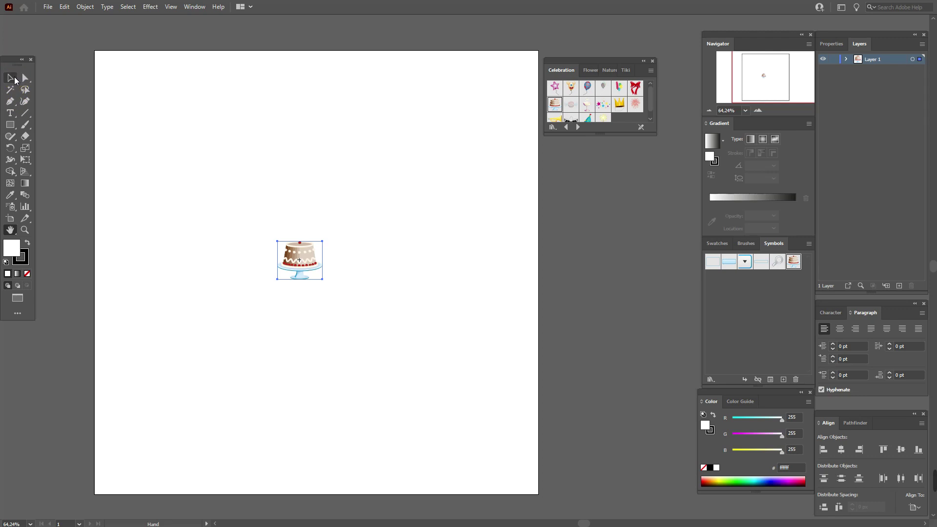
{"action": "left_click_drag", "start_coordinate": [306, 280], "coordinate": [339, 278]}
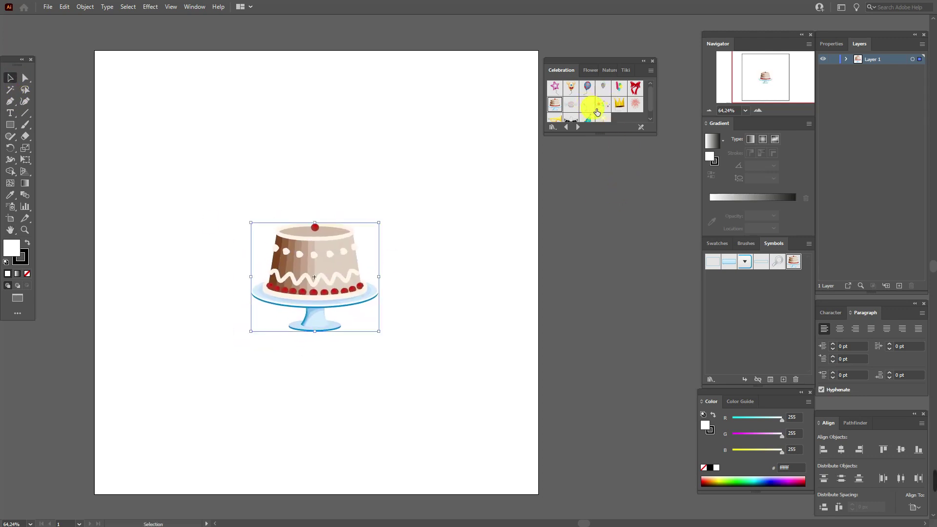
Place the Confetti symbol above the cake, break its symbol link, ungroup it, and select all pieces.
{"action": "left_click_drag", "start_coordinate": [607, 109], "coordinate": [320, 115]}
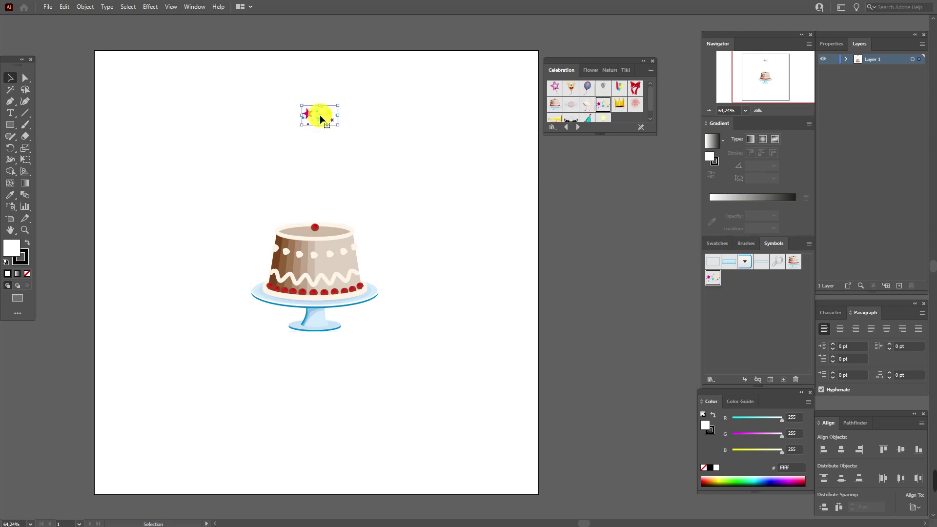
{"action": "right_click", "coordinate": [320, 116]}
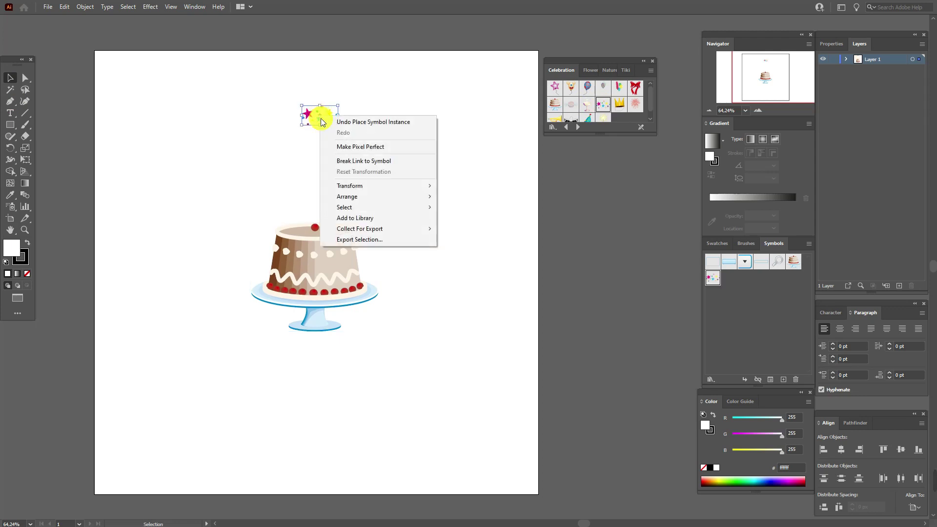
{"action": "left_click", "coordinate": [393, 162]}
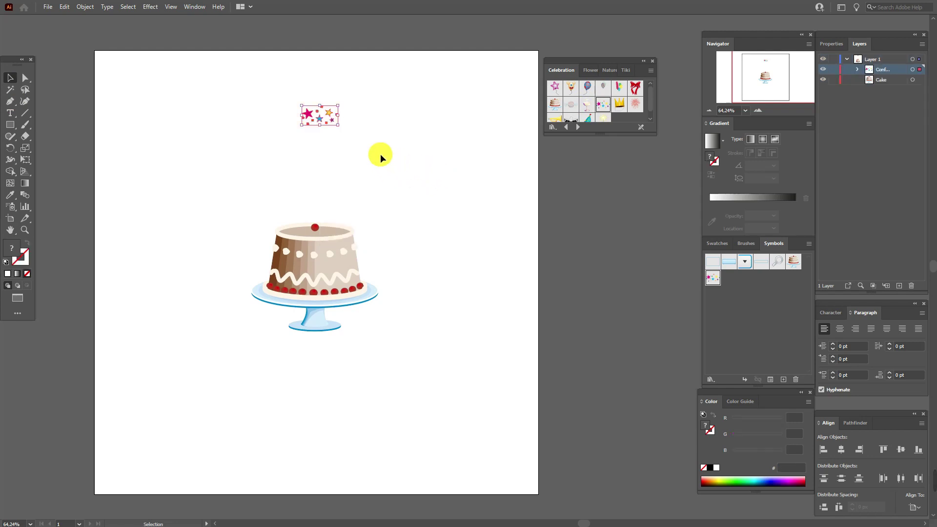
{"action": "right_click", "coordinate": [330, 120]}
{"action": "left_click", "coordinate": [356, 203]}
{"action": "left_click", "coordinate": [308, 119]}
{"action": "left_click", "coordinate": [331, 111]}
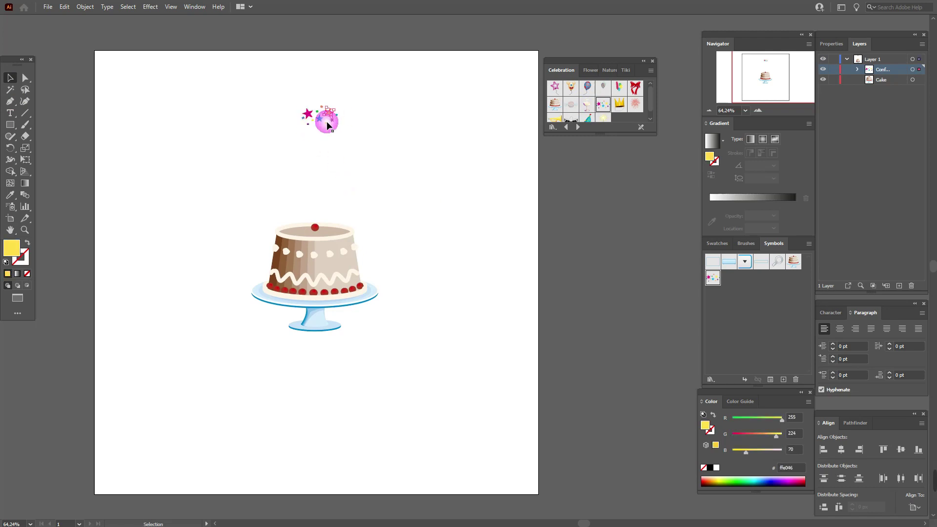
{"action": "left_click", "coordinate": [320, 120]}
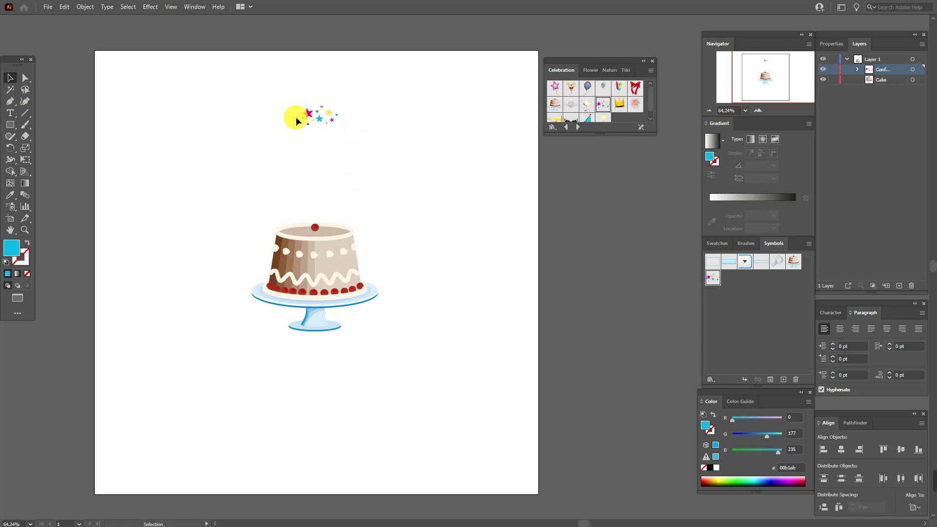
{"action": "left_click_drag", "start_coordinate": [283, 88], "coordinate": [359, 138]}
Apply Object > Repeat > Radial to the confetti, then resize, re-radius and centre the ring on the cake.
{"action": "left_click", "coordinate": [85, 7]}
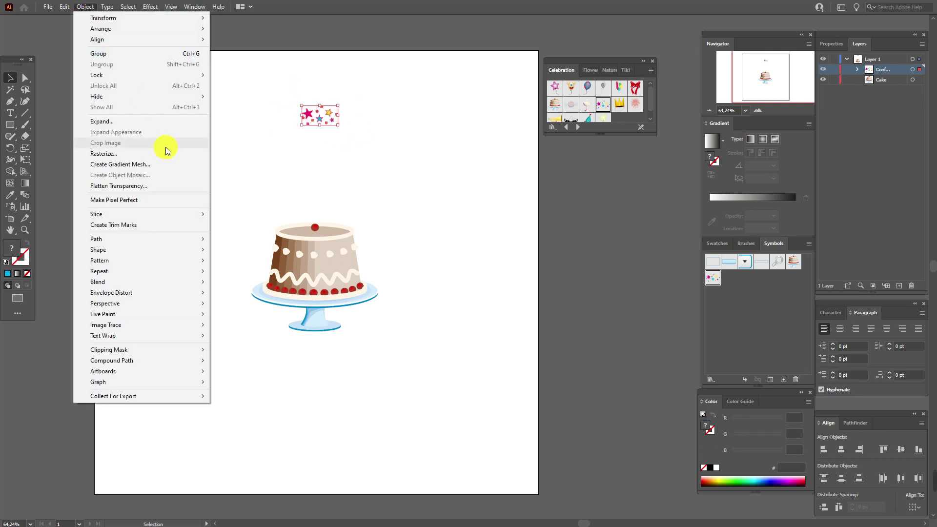
{"action": "mouse_move", "coordinate": [151, 271]}
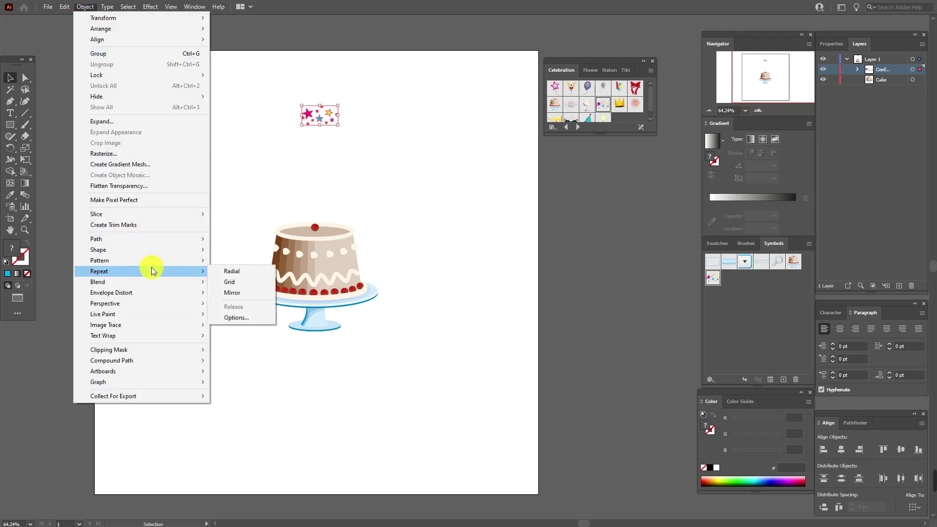
{"action": "left_click", "coordinate": [230, 271]}
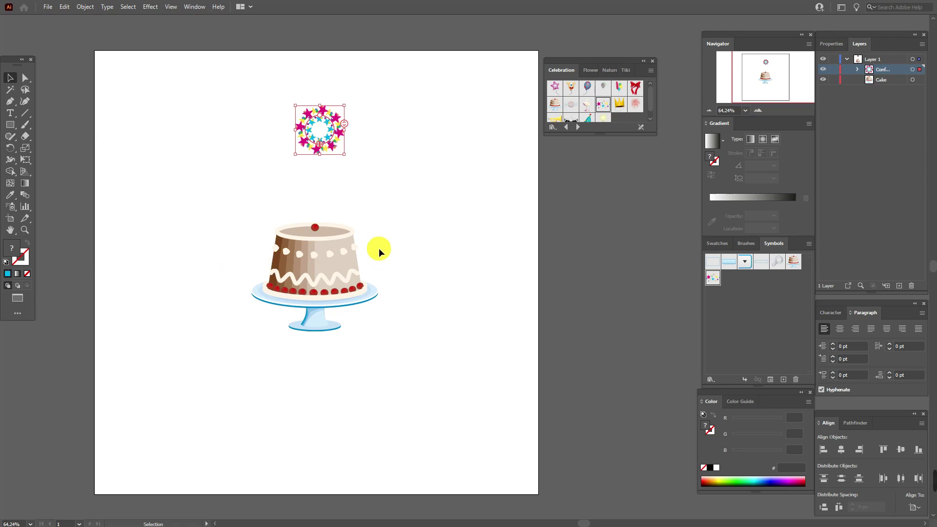
{"action": "left_click_drag", "start_coordinate": [326, 160], "coordinate": [357, 313]}
{"action": "left_click_drag", "start_coordinate": [376, 215], "coordinate": [372, 257]}
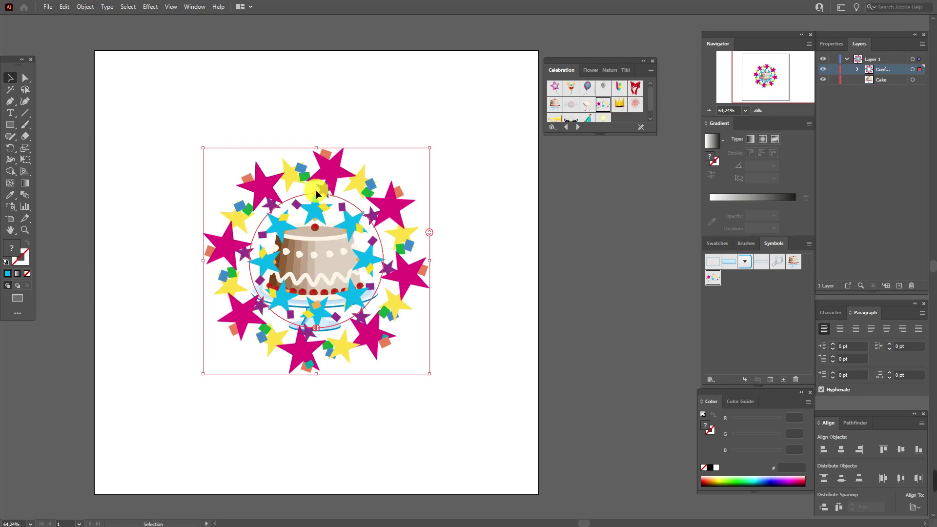
{"action": "left_click_drag", "start_coordinate": [317, 194], "coordinate": [417, 62]}
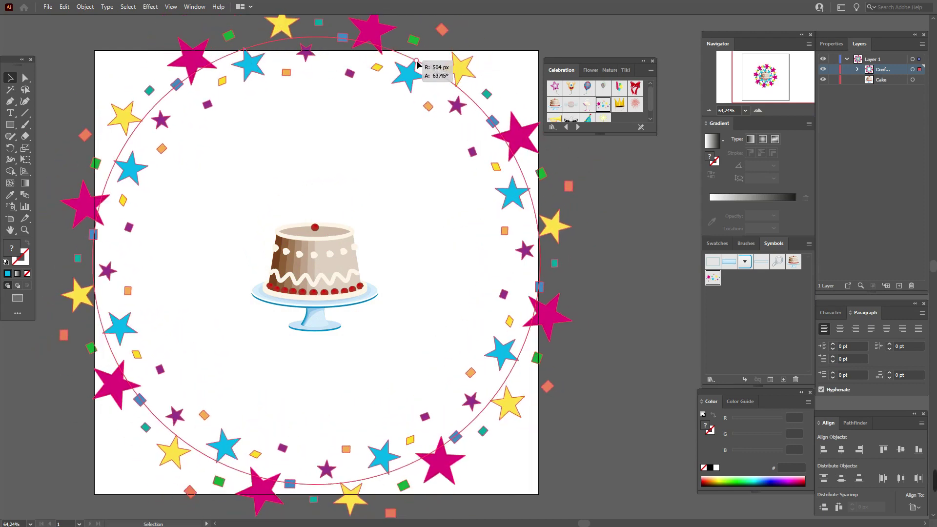
{"action": "left_click", "coordinate": [211, 87]}
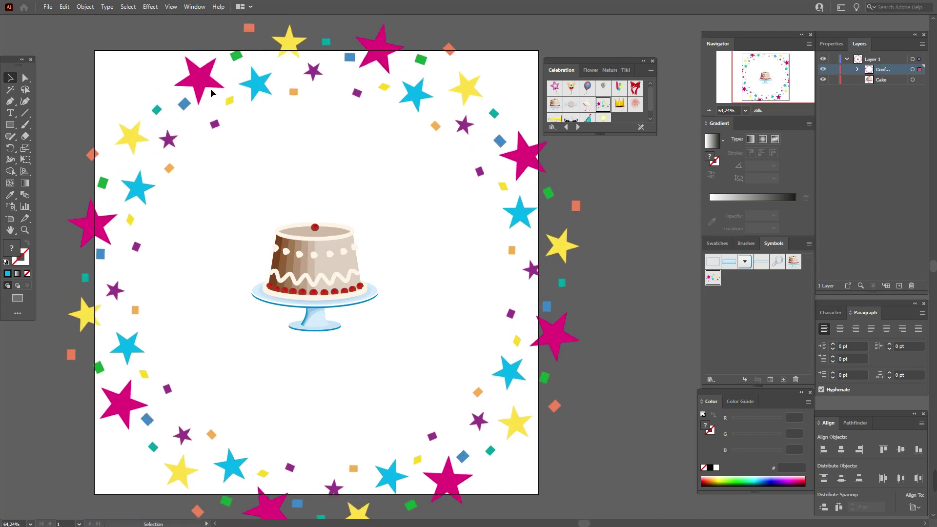
{"action": "left_click", "coordinate": [214, 115]}
{"action": "left_click_drag", "start_coordinate": [71, 57], "coordinate": [195, 151]}
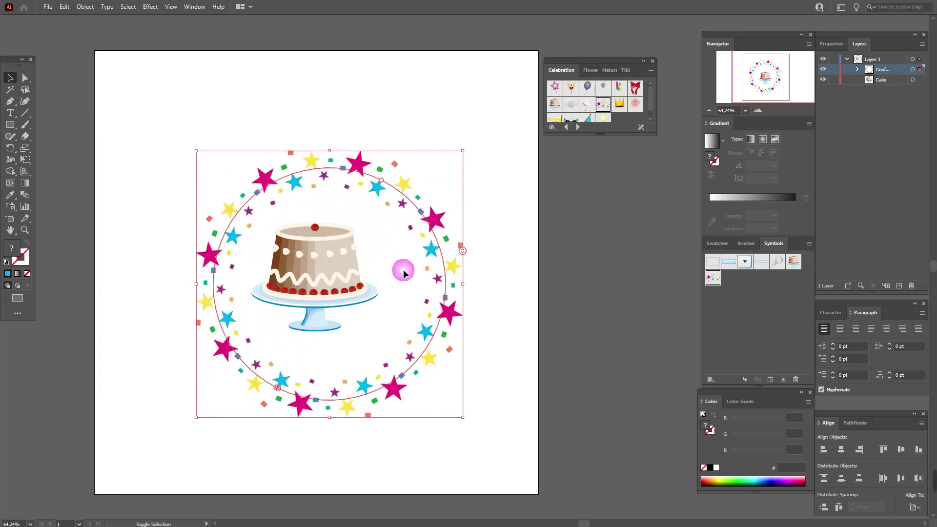
Reposition the confetti ring, add more repeated instances, and trim it to a partial arc.
{"action": "mouse_move", "coordinate": [450, 262]}
{"action": "left_mouse_down"}
{"action": "mouse_move", "coordinate": [439, 244]}
{"action": "mouse_move", "coordinate": [441, 252]}
{"action": "left_mouse_up"}
{"action": "left_click", "coordinate": [418, 256]}
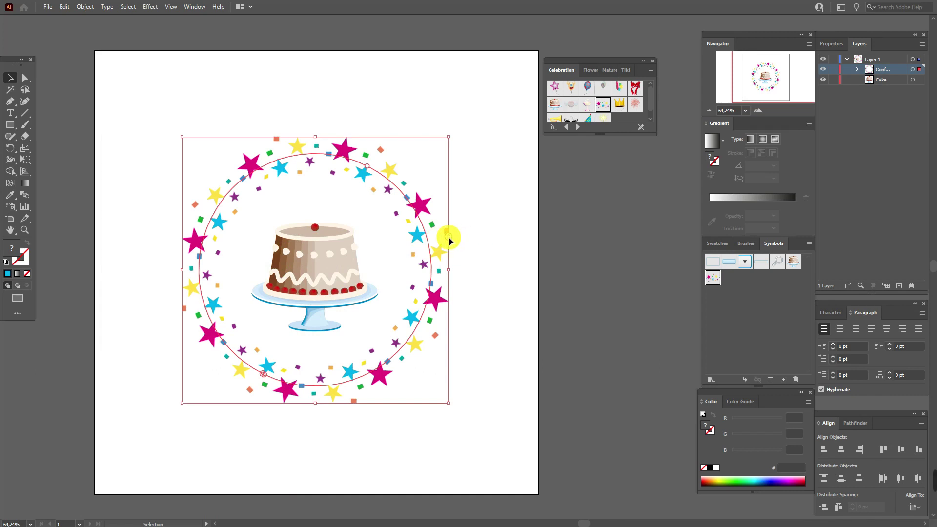
{"action": "mouse_move", "coordinate": [449, 240]}
{"action": "left_mouse_down"}
{"action": "mouse_move", "coordinate": [453, 198]}
{"action": "mouse_move", "coordinate": [459, 258]}
{"action": "mouse_move", "coordinate": [459, 239]}
{"action": "left_mouse_up"}
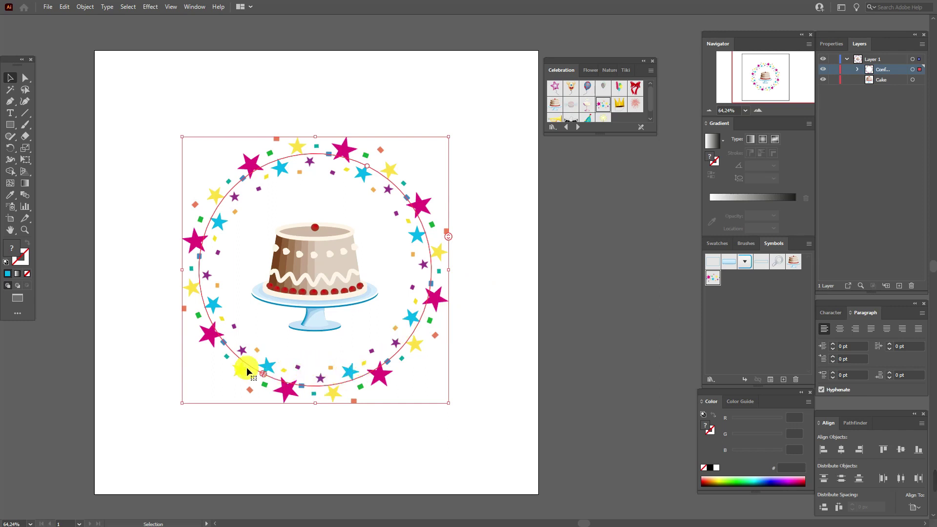
{"action": "left_click_drag", "start_coordinate": [264, 374], "coordinate": [295, 387]}
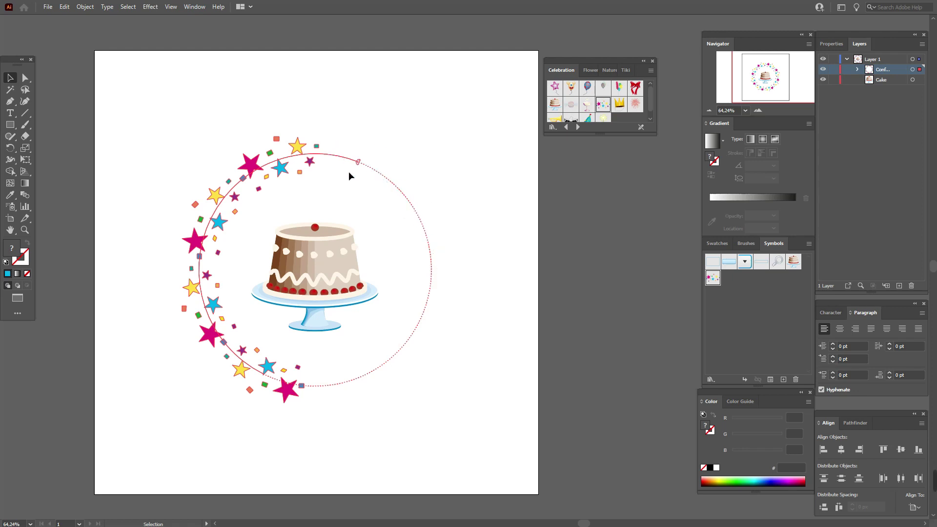
{"action": "left_click_drag", "start_coordinate": [284, 183], "coordinate": [232, 248]}
{"action": "left_click_drag", "start_coordinate": [227, 295], "coordinate": [322, 175]}
{"action": "left_click_drag", "start_coordinate": [295, 186], "coordinate": [319, 187]}
Extend the confetti arc around nearly the full circle, leaving only a small gap.
{"action": "left_click", "coordinate": [237, 100]}
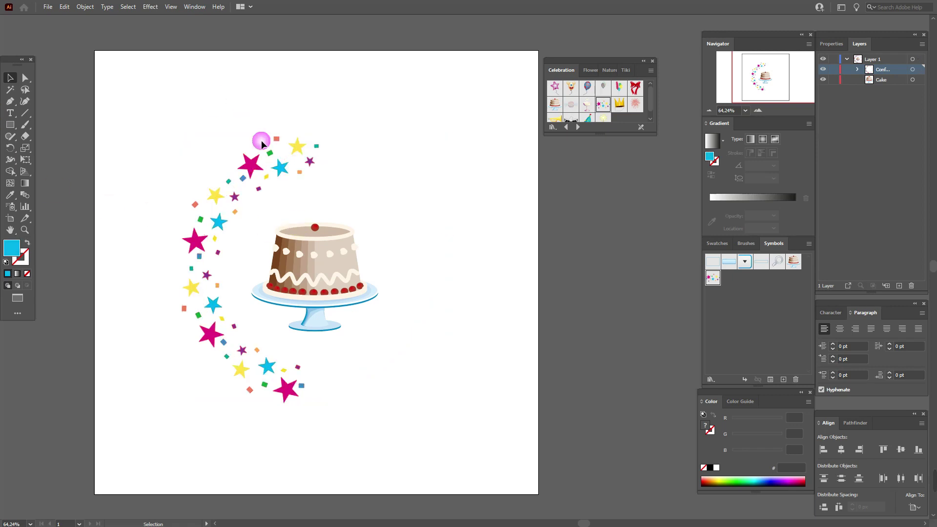
{"action": "left_click", "coordinate": [298, 148]}
{"action": "left_click_drag", "start_coordinate": [279, 157], "coordinate": [421, 326]}
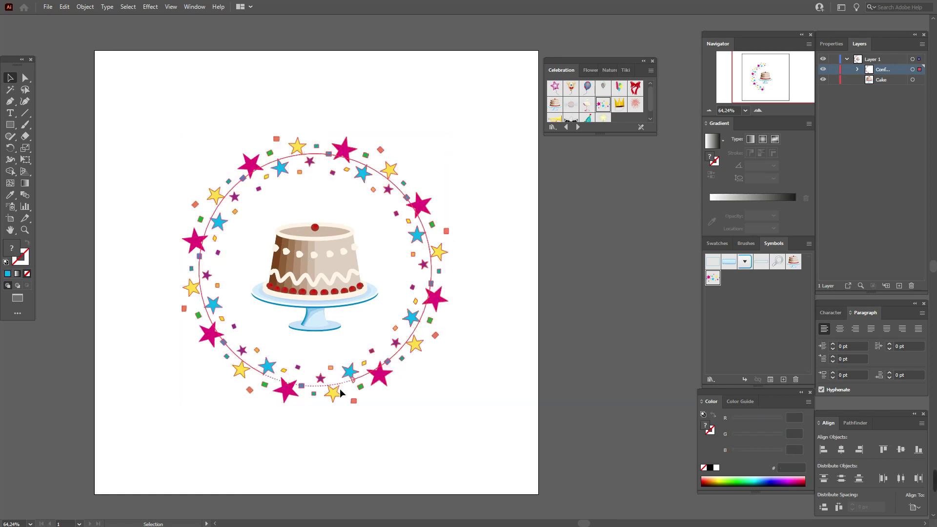
{"action": "left_click_drag", "start_coordinate": [325, 396], "coordinate": [409, 394]}
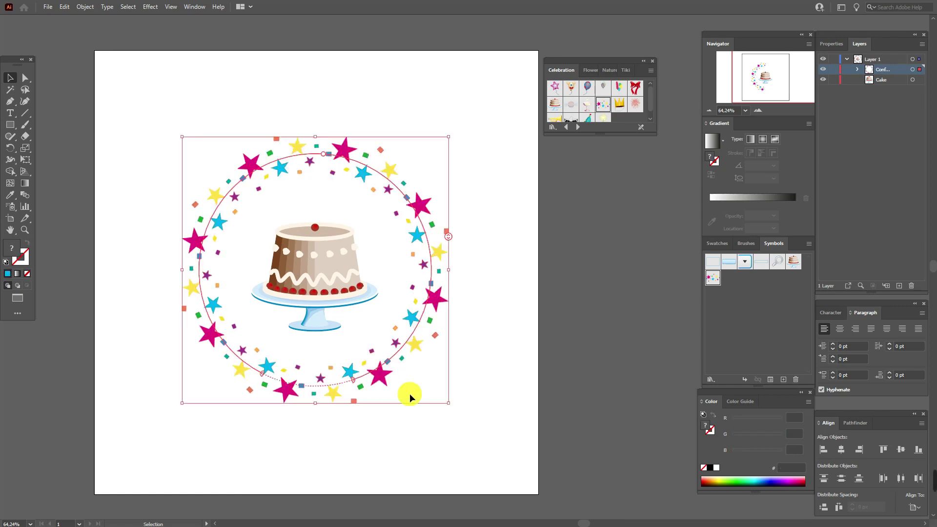
{"action": "left_click", "coordinate": [495, 318]}
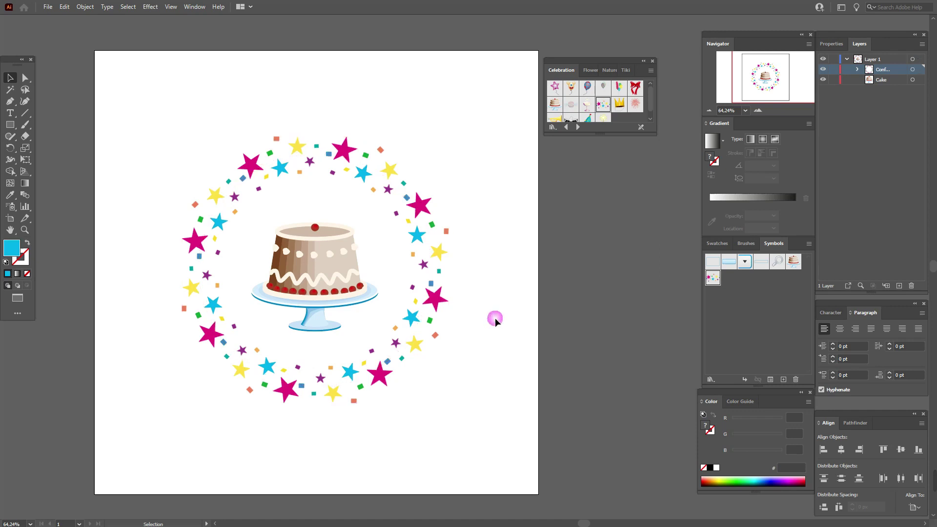
{"action": "left_click", "coordinate": [344, 154]}
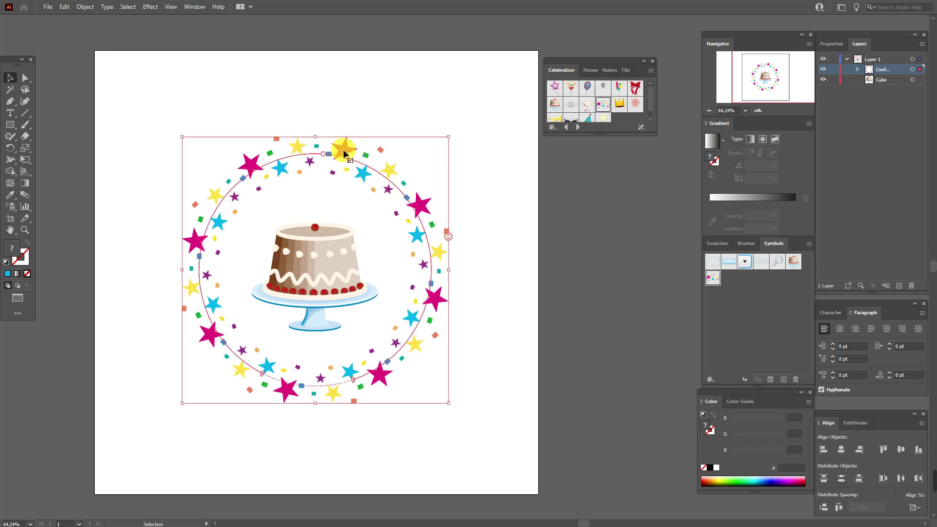
Inside the isolated ring, swatch the magenta stars black and the blue stars green.
{"action": "double_click", "coordinate": [347, 148]}
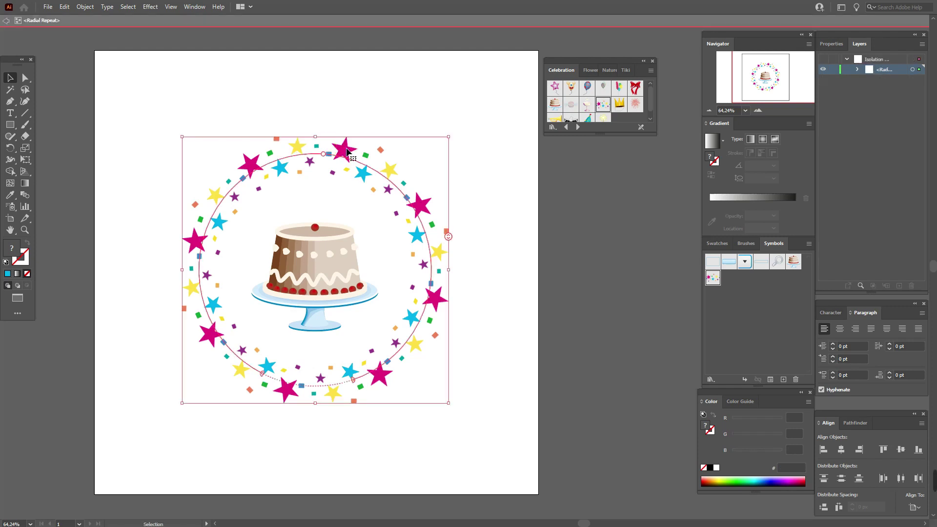
{"action": "left_click", "coordinate": [340, 147]}
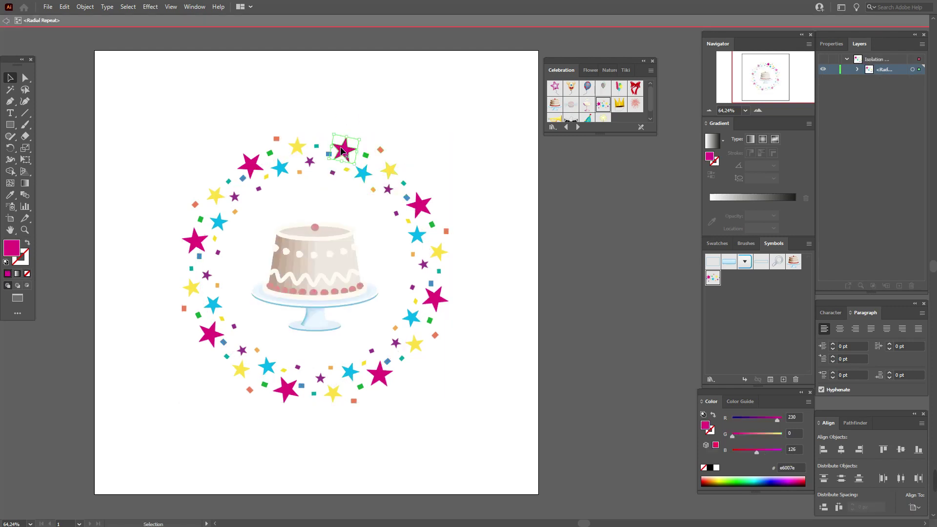
{"action": "left_click", "coordinate": [718, 243]}
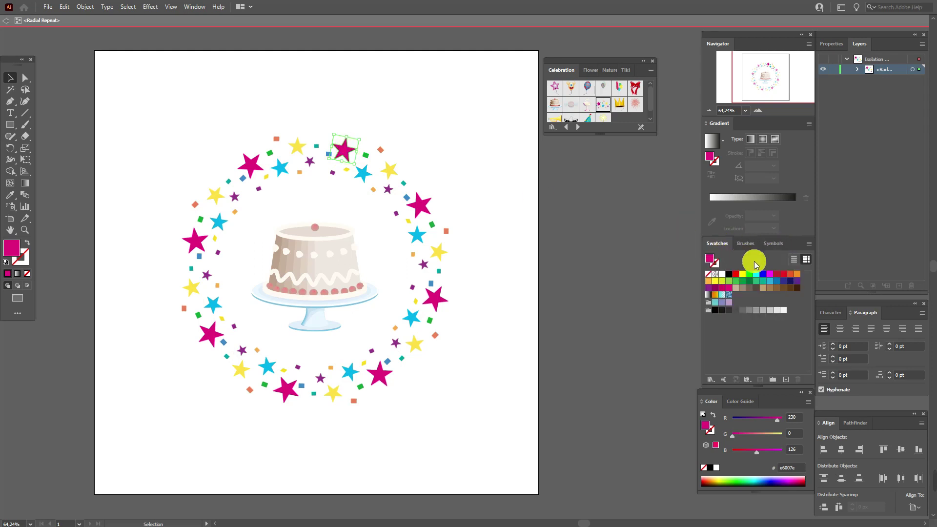
{"action": "left_click", "coordinate": [718, 312]}
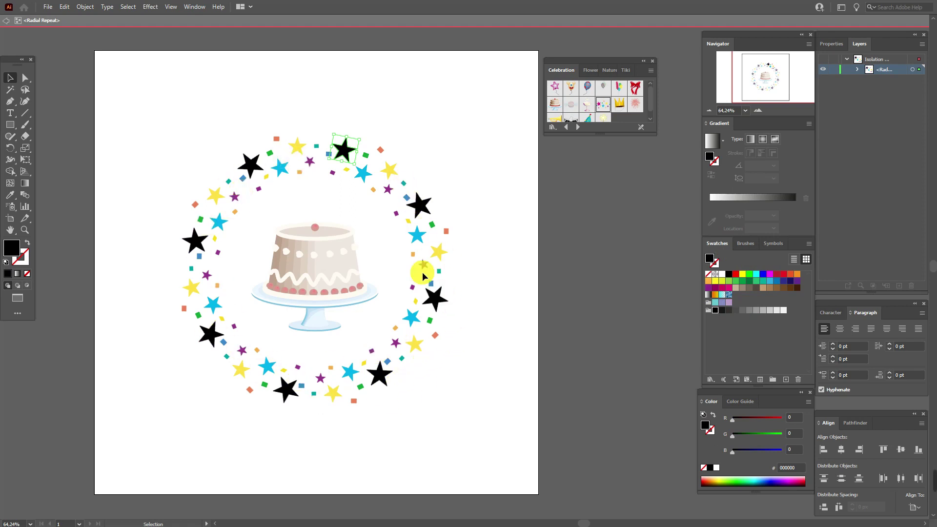
{"action": "left_click", "coordinate": [418, 234]}
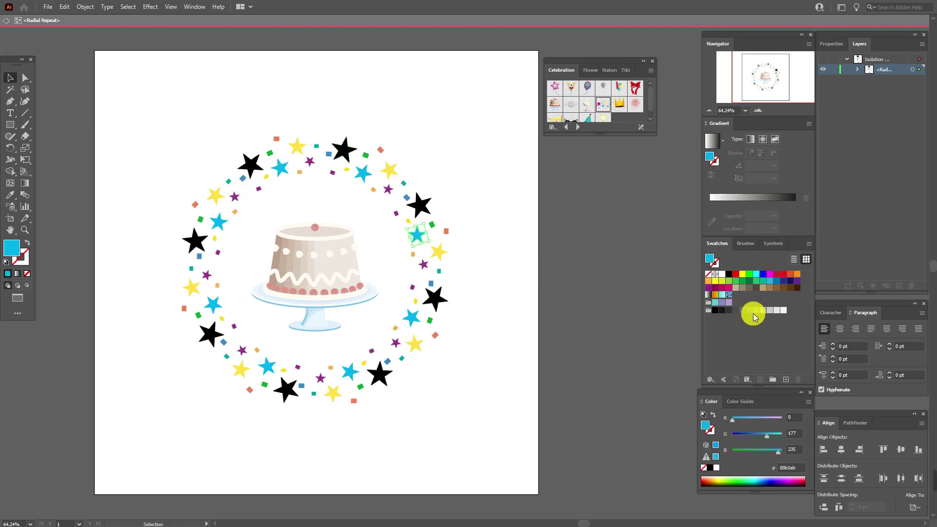
{"action": "left_click", "coordinate": [731, 284]}
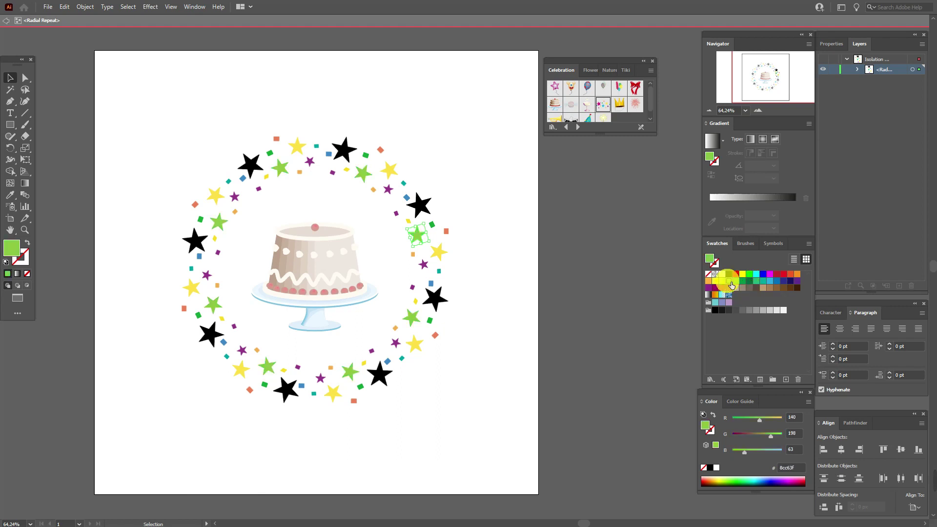
{"action": "left_click", "coordinate": [520, 261]}
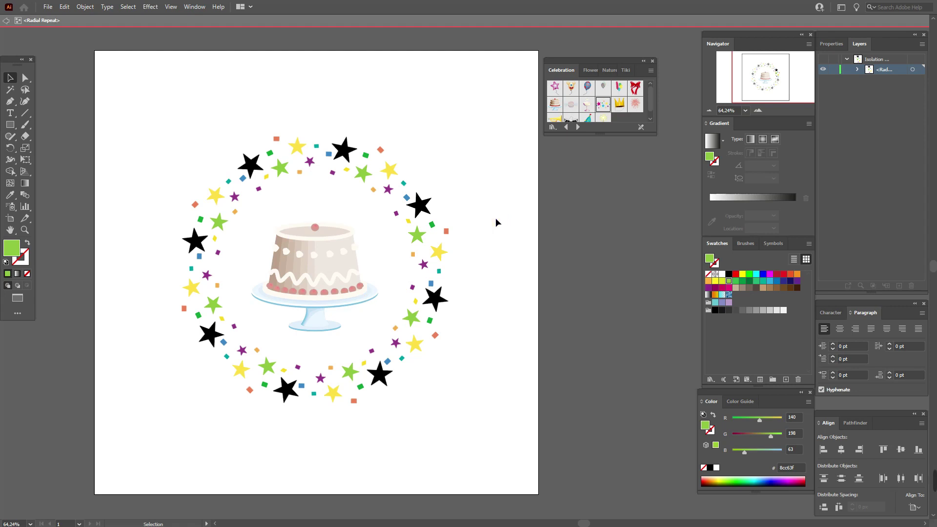
Exit isolation mode, nudge the cake up and right, and tweak the ring's instance count.
{"action": "double_click", "coordinate": [496, 217]}
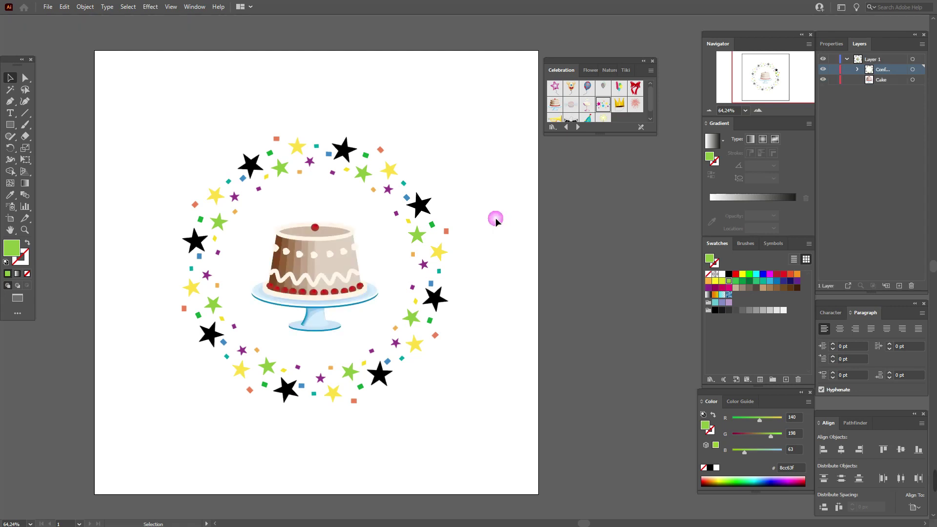
{"action": "left_click", "coordinate": [309, 271]}
{"action": "mouse_move", "coordinate": [332, 269]}
{"action": "left_mouse_down"}
{"action": "mouse_move", "coordinate": [350, 257]}
{"action": "mouse_move", "coordinate": [335, 263]}
{"action": "left_mouse_up"}
{"action": "left_click", "coordinate": [423, 205]}
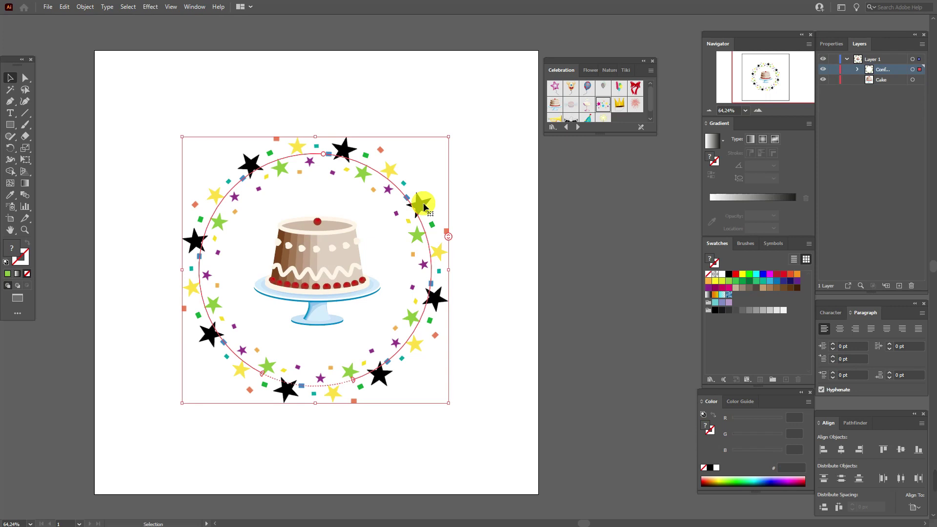
{"action": "mouse_move", "coordinate": [448, 239]}
{"action": "left_mouse_down"}
{"action": "mouse_move", "coordinate": [449, 227]}
{"action": "mouse_move", "coordinate": [454, 238]}
{"action": "left_mouse_up"}
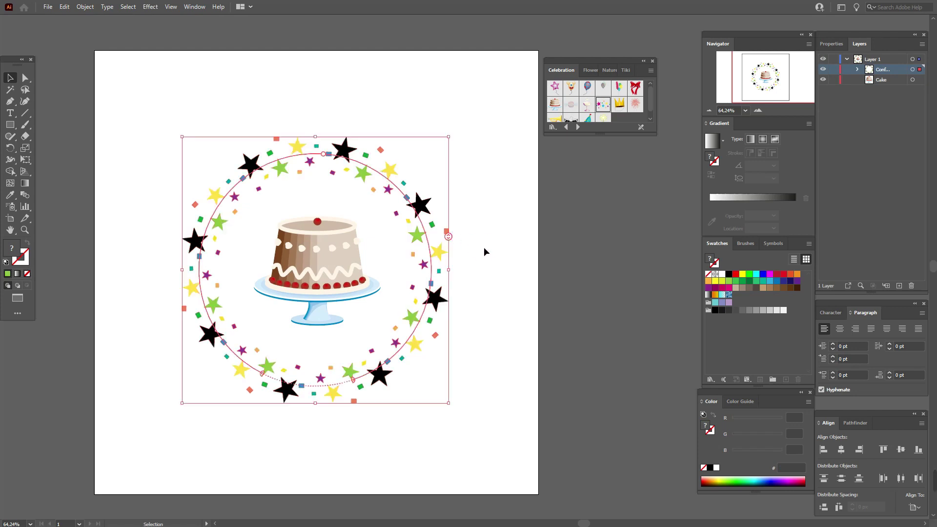
{"action": "left_click", "coordinate": [485, 247]}
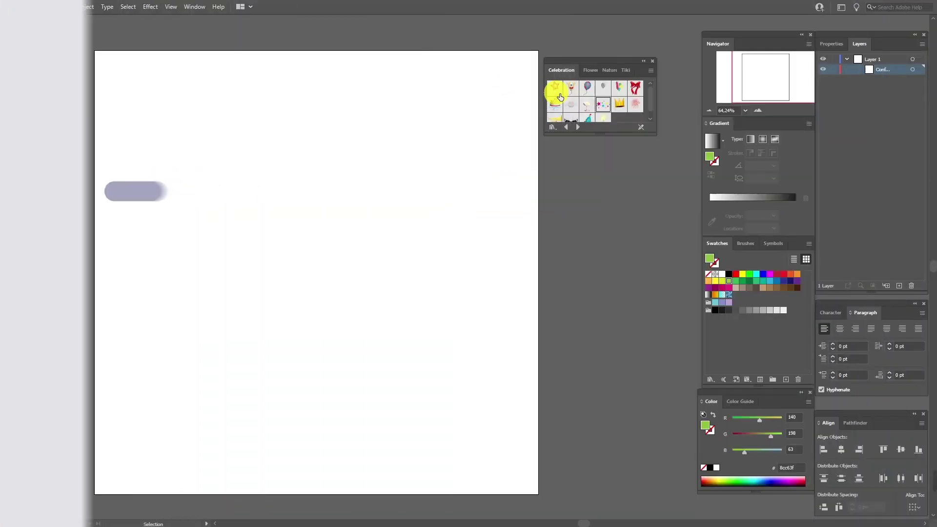
Drag a red rose, peach rose and leaf sprig from Flowers, plus a beetle and leaf from Nature, onto the artboard.
{"action": "left_click", "coordinate": [592, 71]}
{"action": "left_click_drag", "start_coordinate": [636, 104], "coordinate": [128, 95]}
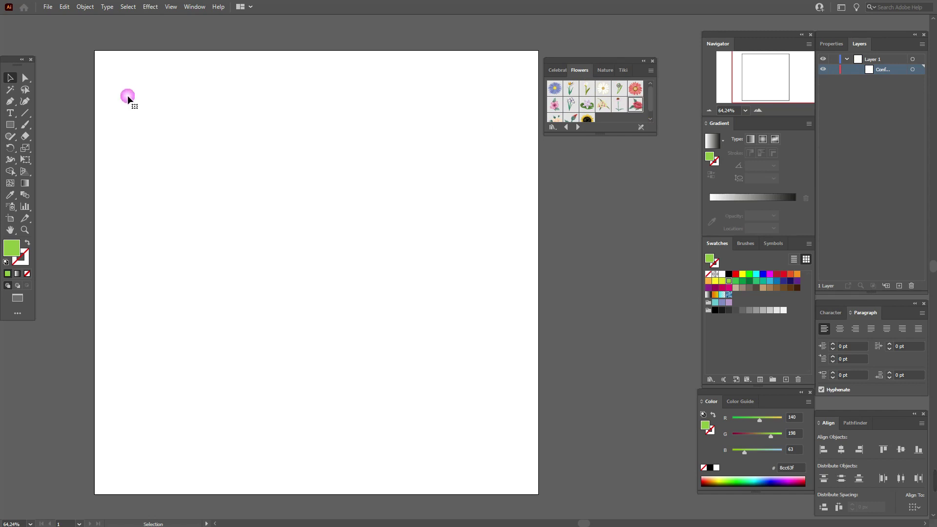
{"action": "left_click_drag", "start_coordinate": [557, 119], "coordinate": [162, 130]}
{"action": "left_click_drag", "start_coordinate": [572, 120], "coordinate": [125, 140]}
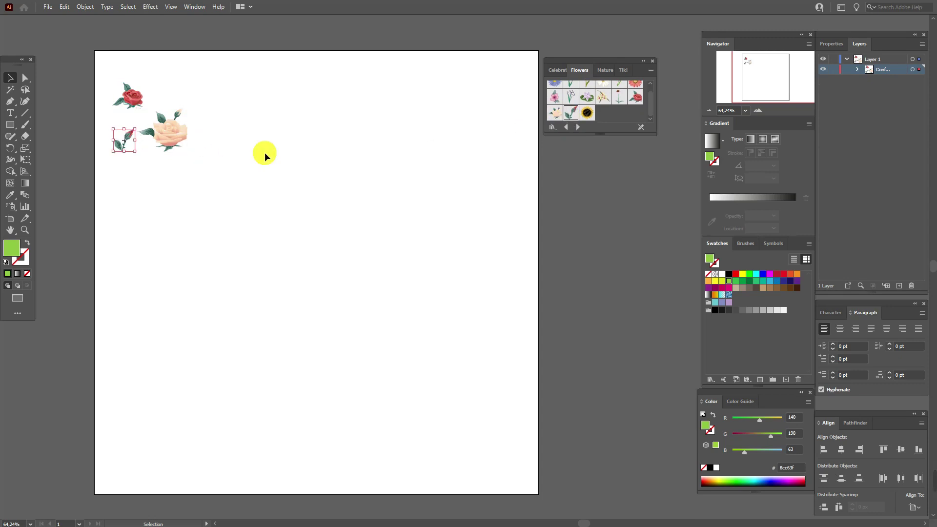
{"action": "left_click", "coordinate": [604, 70]}
{"action": "left_click_drag", "start_coordinate": [595, 94], "coordinate": [192, 90]}
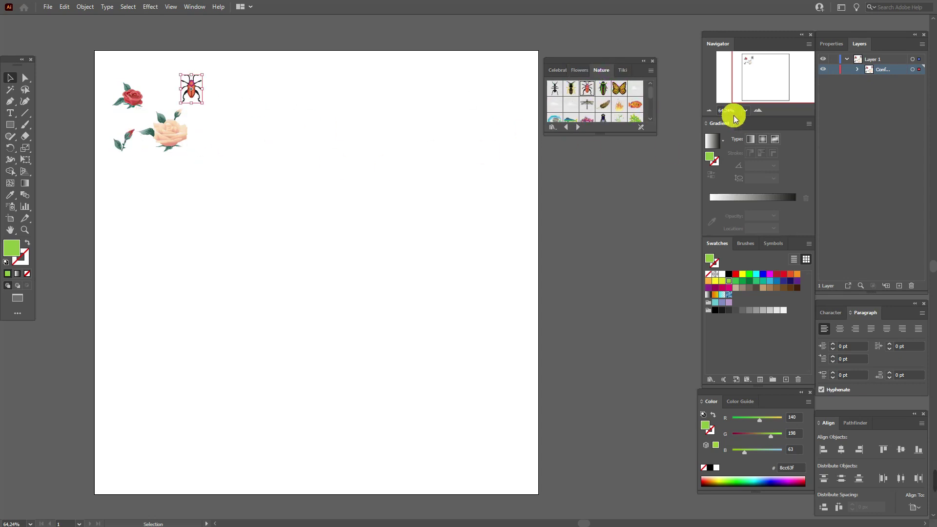
{"action": "scroll", "coordinate": [654, 100], "scroll_direction": "down", "scroll_amount": 3}
{"action": "left_click_drag", "start_coordinate": [571, 89], "coordinate": [225, 115]}
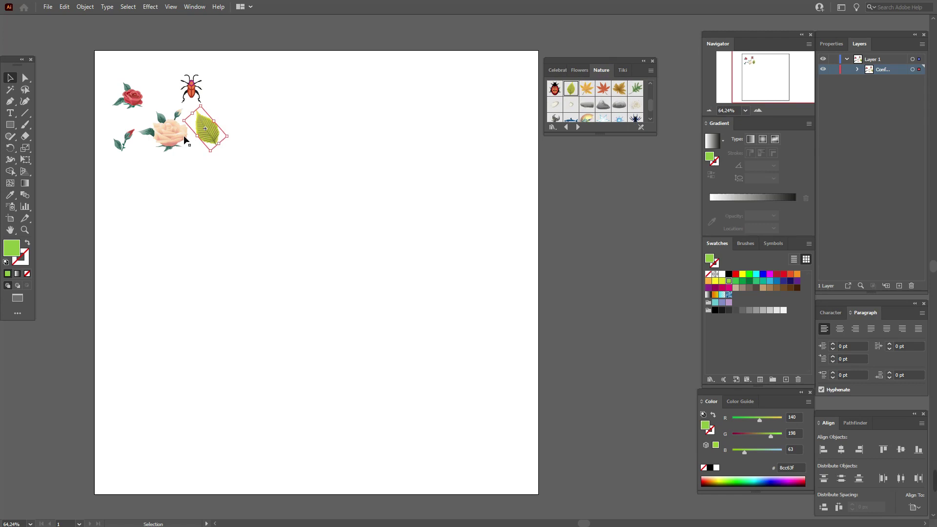
Undo the leaf rotation, move the bud sprig, rotate the beetle about 45°, and marquee-select all five pieces.
{"action": "key", "text": "ctrl+z"}
{"action": "left_click", "coordinate": [146, 129]}
{"action": "left_click", "coordinate": [130, 94], "text": "shift"}
{"action": "left_click", "coordinate": [130, 94]}
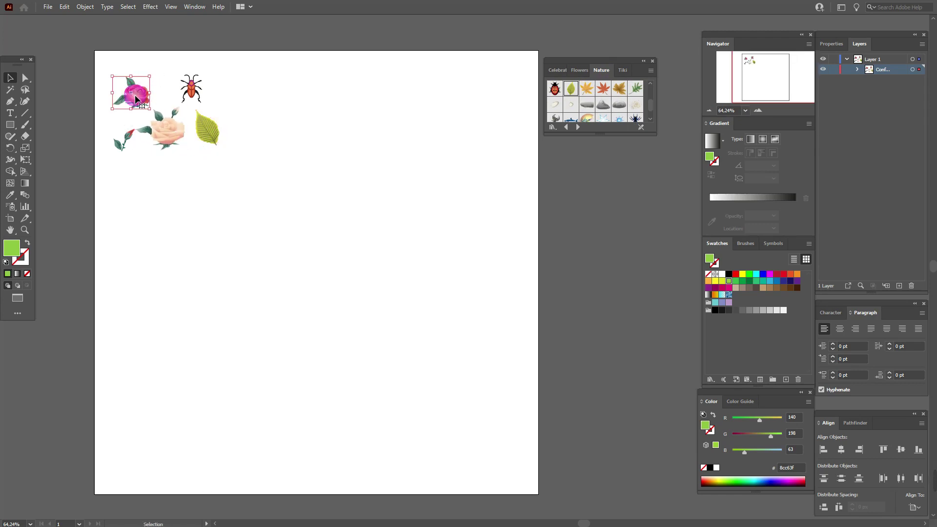
{"action": "left_click_drag", "start_coordinate": [130, 131], "coordinate": [164, 148]}
{"action": "left_click", "coordinate": [191, 91]}
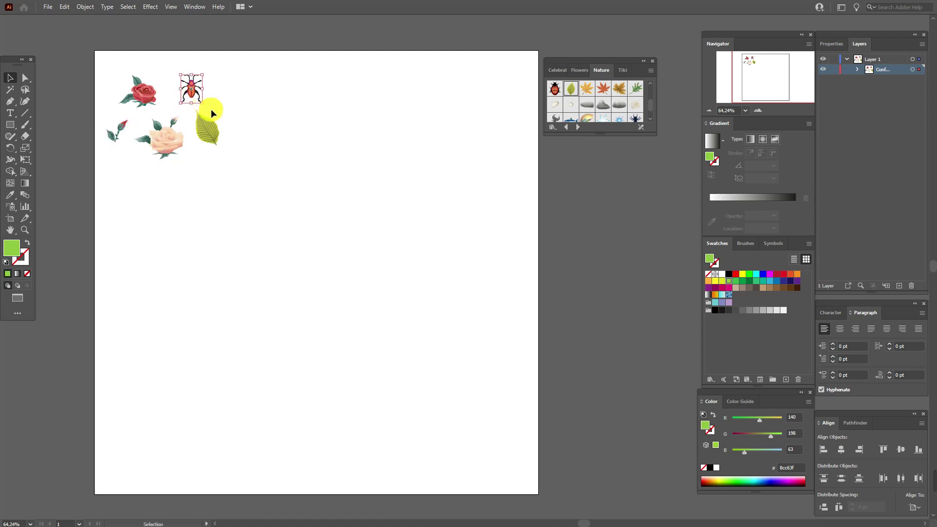
{"action": "left_click_drag", "start_coordinate": [207, 78], "coordinate": [184, 98]}
{"action": "left_click_drag", "start_coordinate": [209, 131], "coordinate": [208, 133]}
{"action": "left_click", "coordinate": [245, 137]}
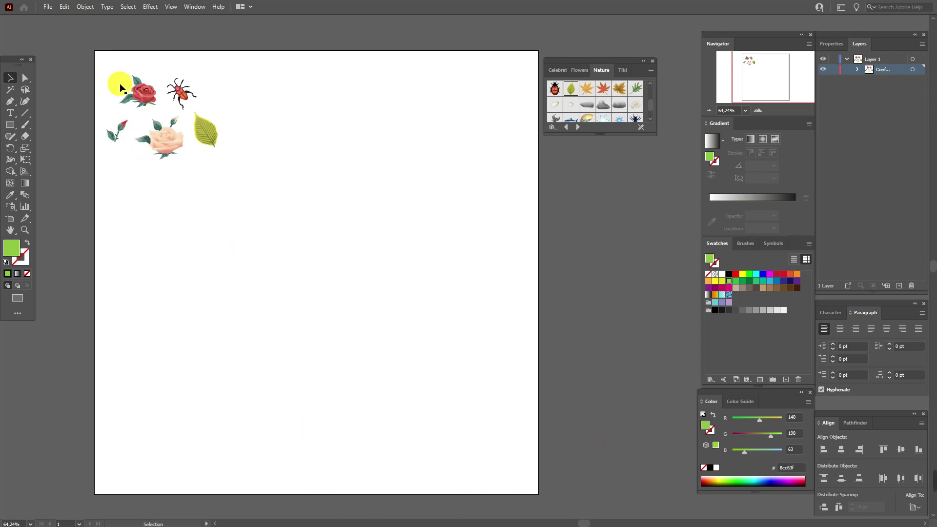
{"action": "left_click_drag", "start_coordinate": [88, 69], "coordinate": [234, 179]}
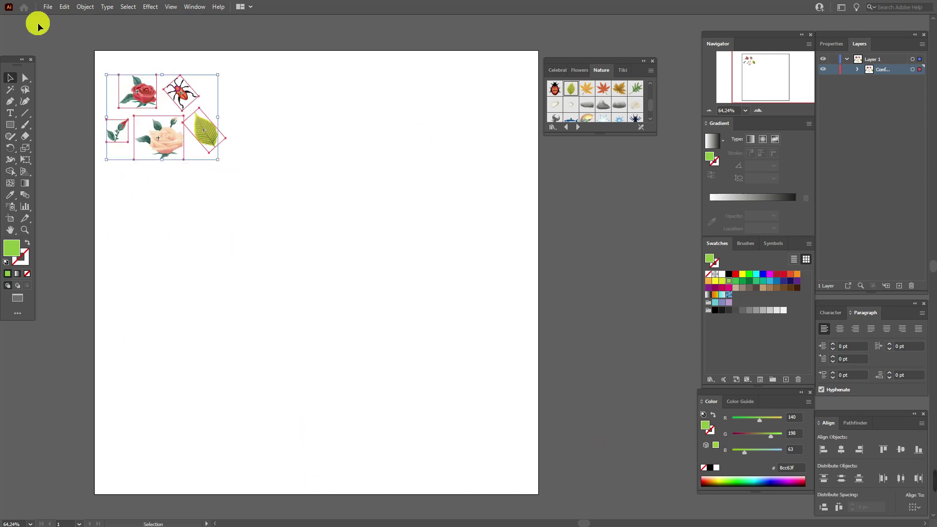
Apply Object > Repeat > Grid to the cluster and drag its handles right and down across the artboard.
{"action": "left_click", "coordinate": [84, 7]}
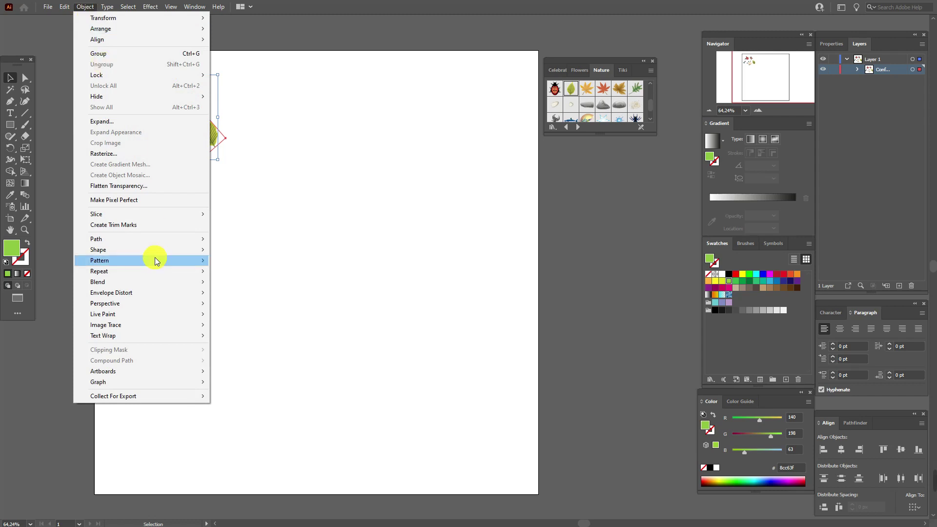
{"action": "mouse_move", "coordinate": [169, 271]}
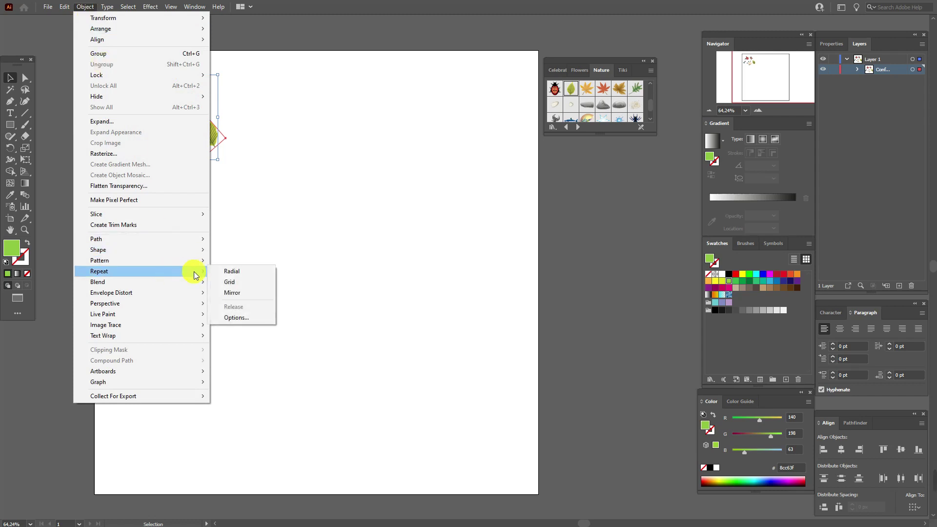
{"action": "left_click", "coordinate": [241, 283]}
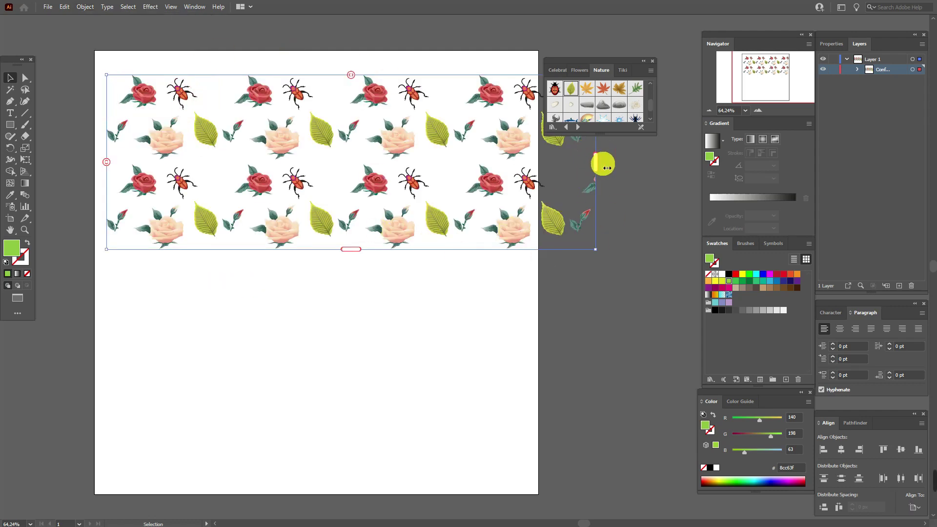
{"action": "left_click_drag", "start_coordinate": [598, 163], "coordinate": [434, 173]}
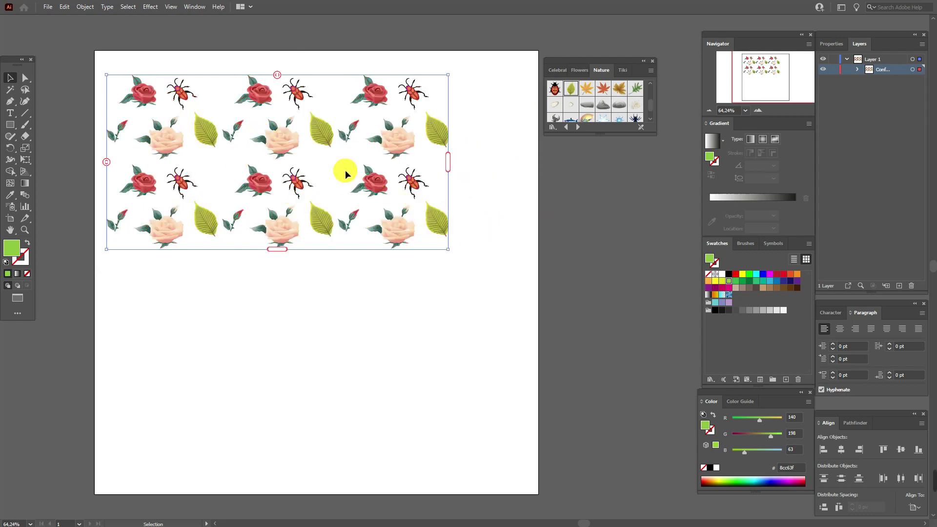
{"action": "left_click_drag", "start_coordinate": [448, 162], "coordinate": [537, 171]}
{"action": "left_click_drag", "start_coordinate": [333, 260], "coordinate": [343, 495]}
{"action": "left_click", "coordinate": [438, 302]}
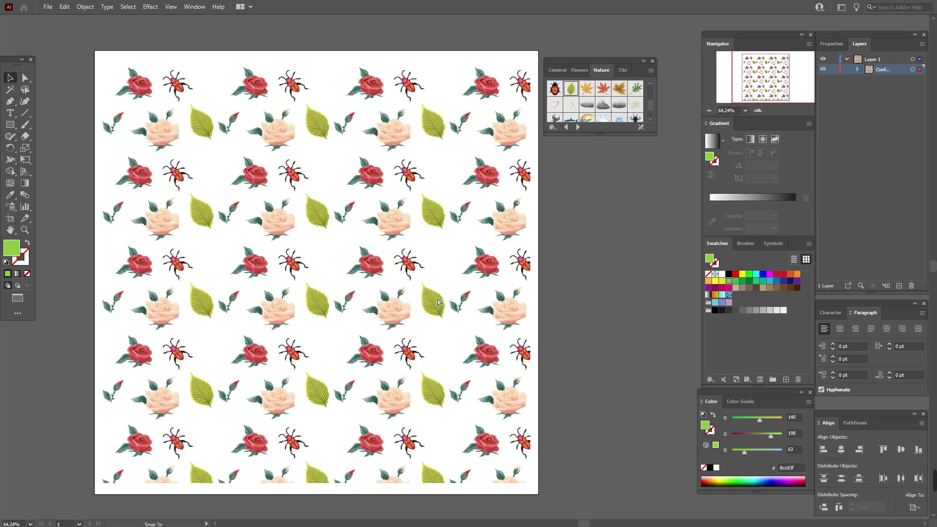
Extend the repeat grid to the artboard's right edge and add more rows at the bottom.
{"action": "left_click", "coordinate": [434, 293]}
{"action": "left_click_drag", "start_coordinate": [530, 282], "coordinate": [539, 280]}
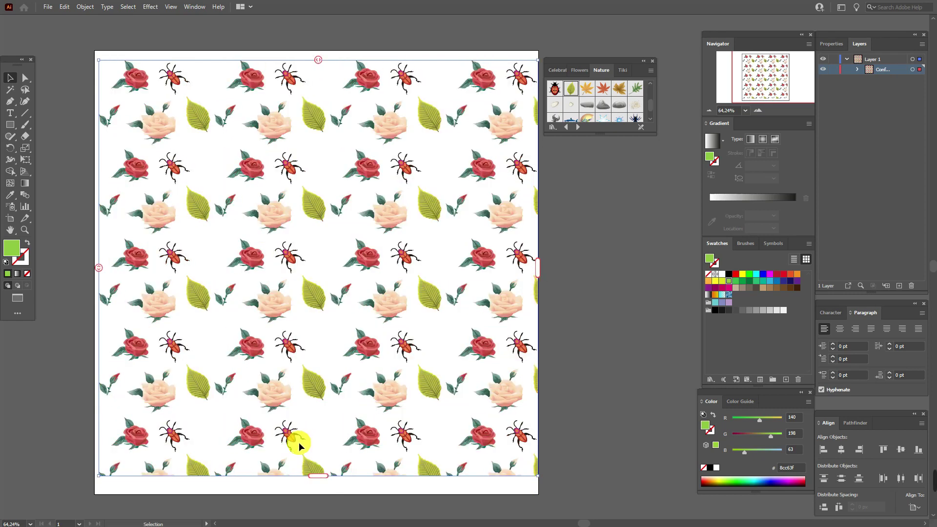
{"action": "left_click_drag", "start_coordinate": [313, 473], "coordinate": [315, 492]}
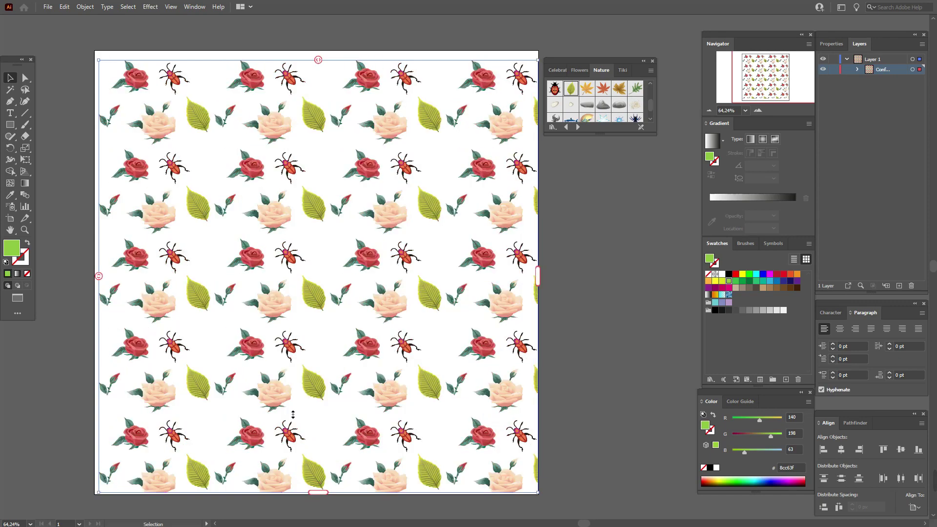
Tighten tile spacing to about -28 px horizontally and -53 px vertically.
{"action": "left_click_drag", "start_coordinate": [319, 60], "coordinate": [294, 61]}
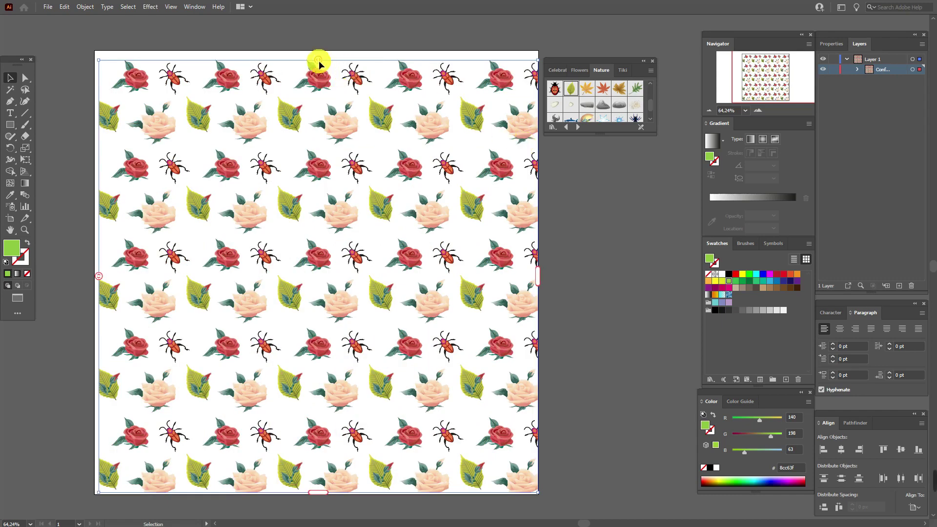
{"action": "left_click_drag", "start_coordinate": [320, 60], "coordinate": [383, 62]}
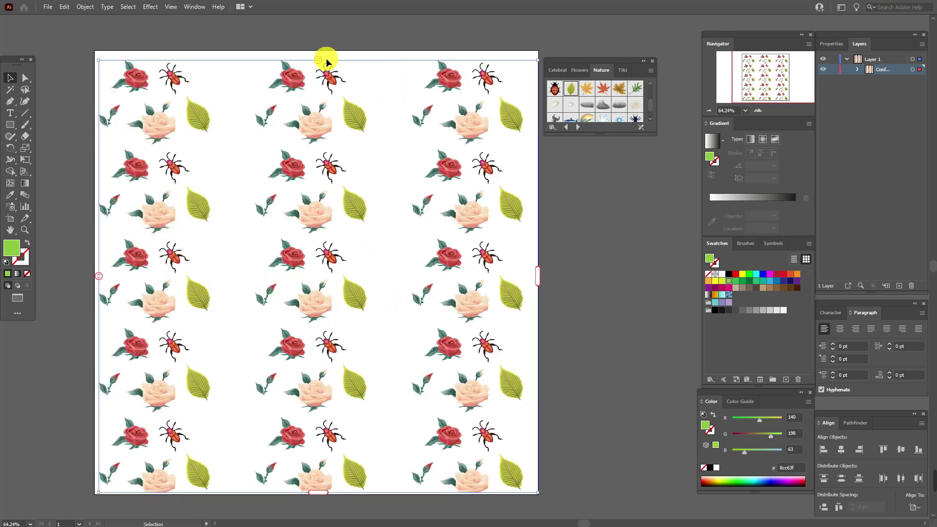
{"action": "left_click_drag", "start_coordinate": [98, 277], "coordinate": [99, 221]}
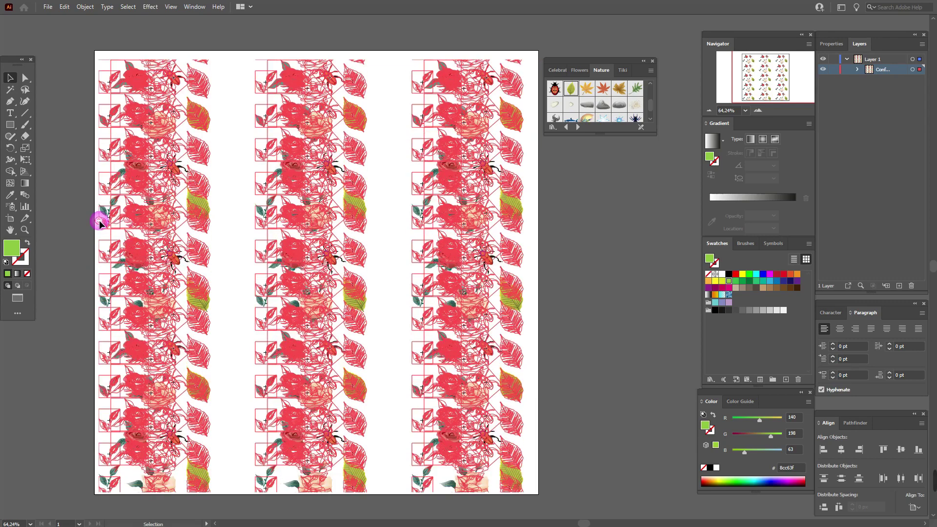
{"action": "left_click_drag", "start_coordinate": [98, 276], "coordinate": [95, 318]}
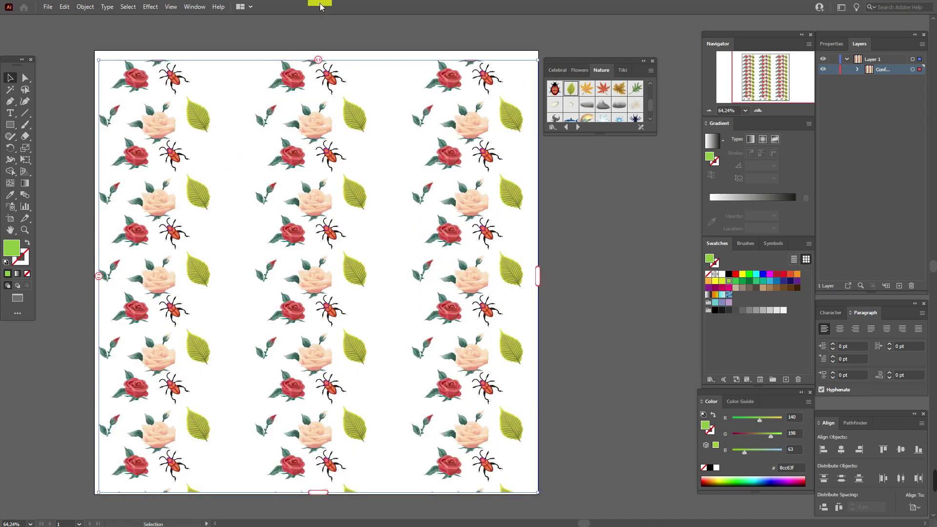
{"action": "left_click_drag", "start_coordinate": [297, 60], "coordinate": [263, 74]}
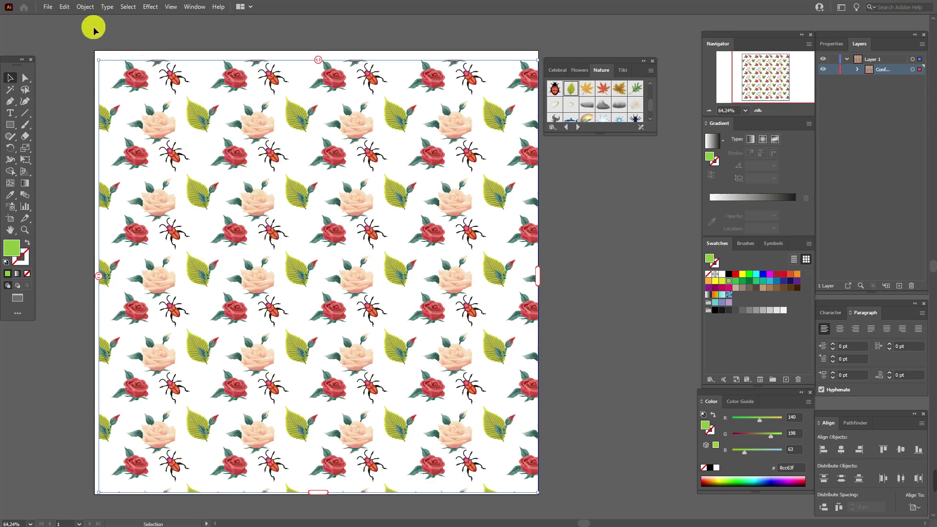
In Repeat Options, set the grid type to Brick by Column.
{"action": "left_click", "coordinate": [87, 7]}
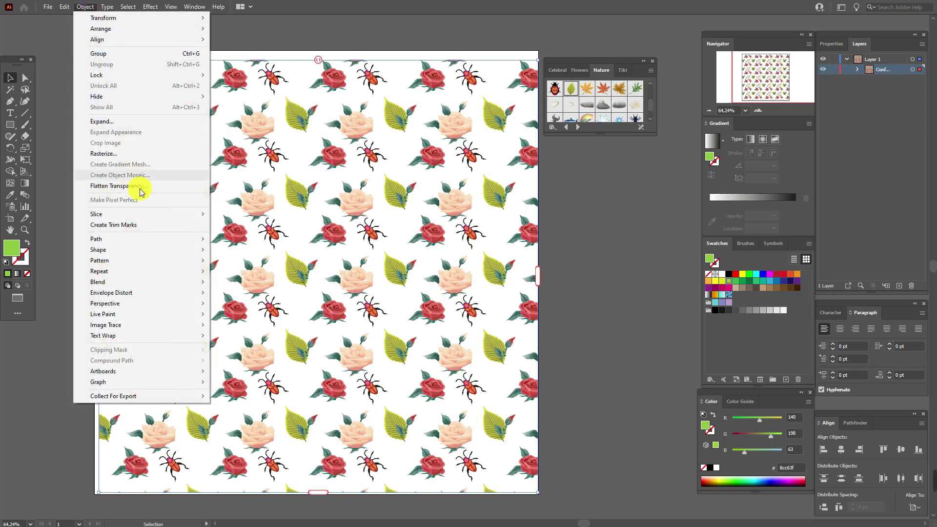
{"action": "mouse_move", "coordinate": [153, 270]}
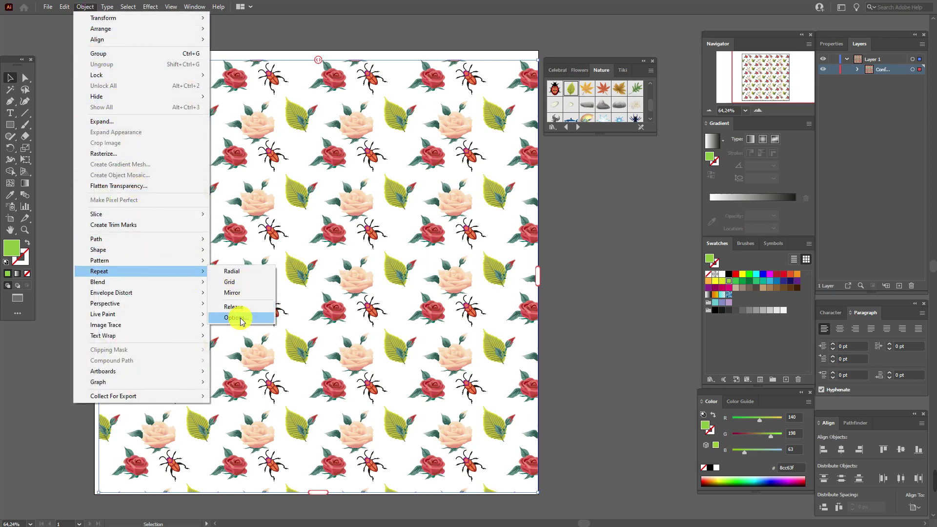
{"action": "left_click", "coordinate": [242, 323]}
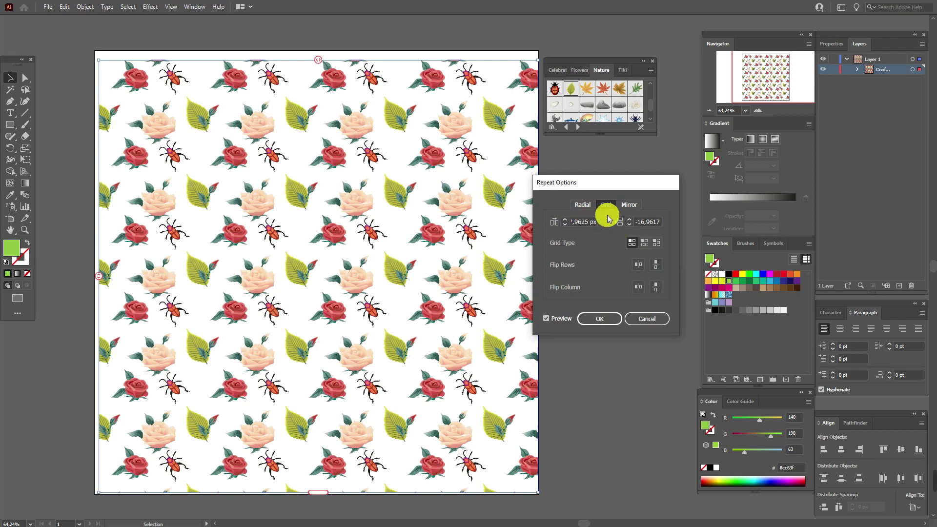
{"action": "left_click", "coordinate": [645, 242]}
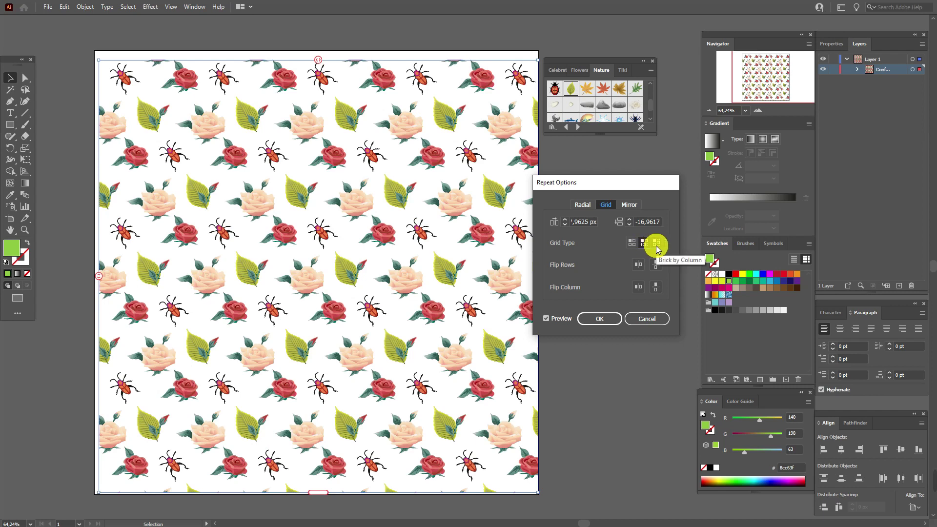
{"action": "left_click", "coordinate": [657, 243]}
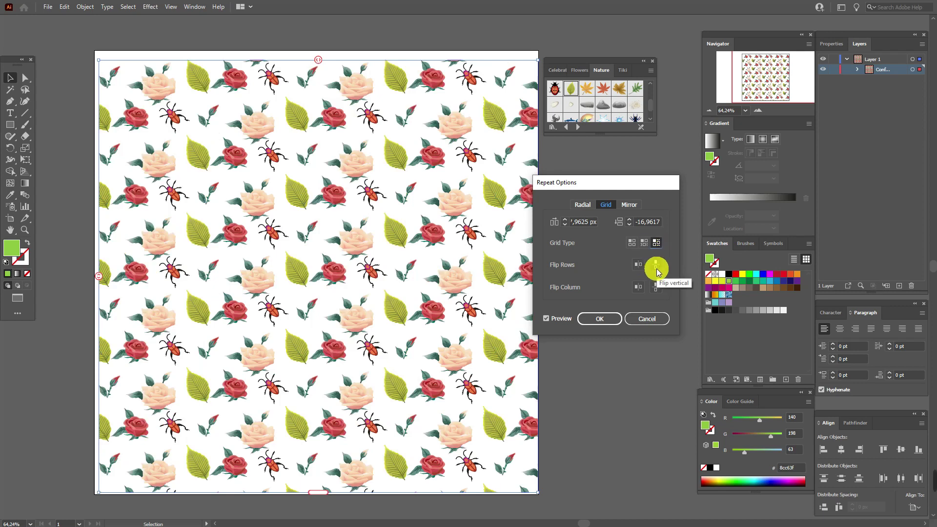
Try the row and column flip options, leave all flips off, and confirm the settings.
{"action": "left_click", "coordinate": [657, 267]}
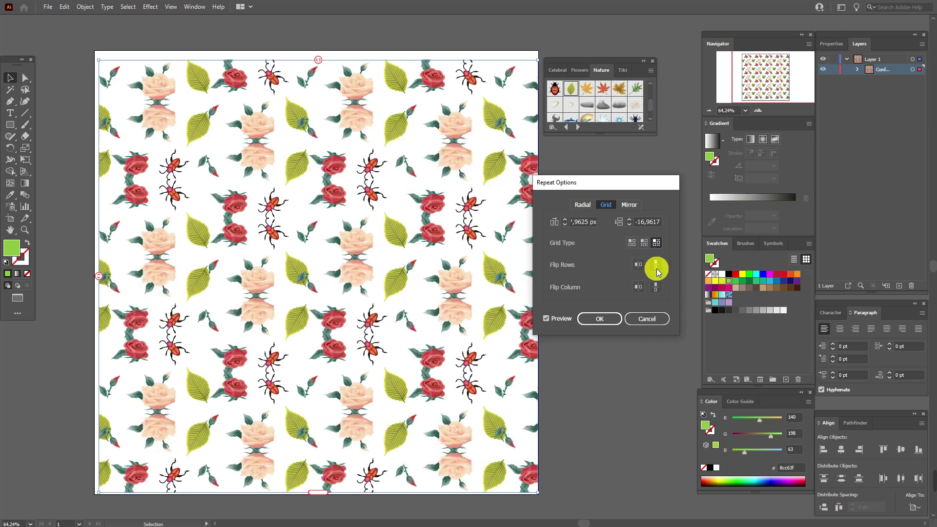
{"action": "left_click", "coordinate": [635, 270]}
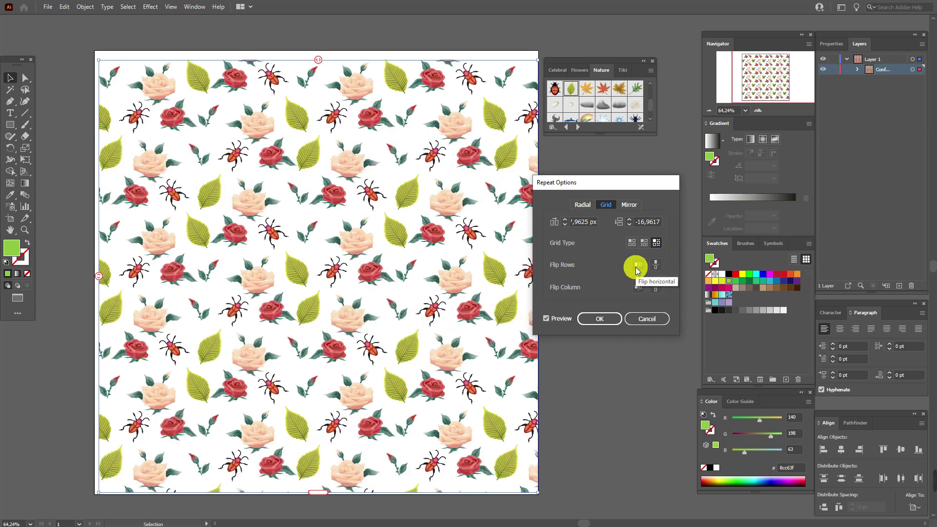
{"action": "left_click", "coordinate": [637, 269]}
{"action": "left_click", "coordinate": [638, 288]}
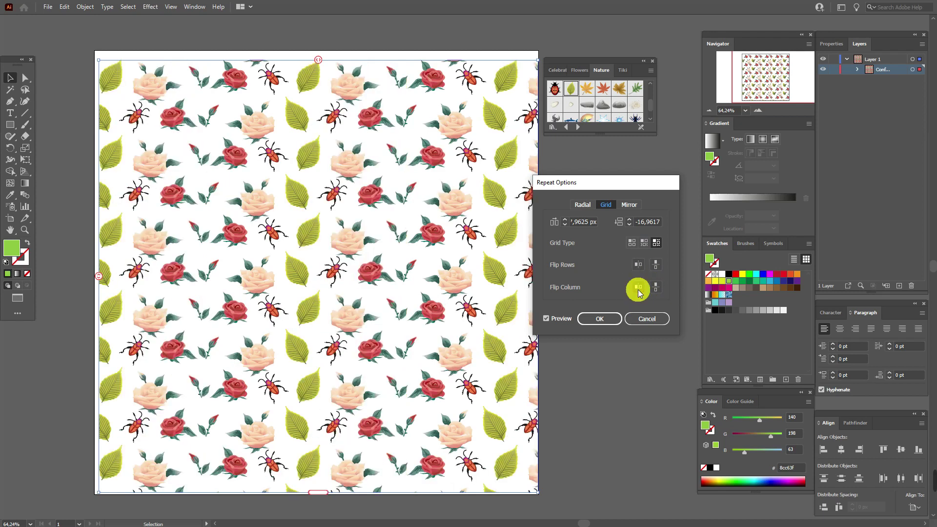
{"action": "left_click", "coordinate": [638, 289]}
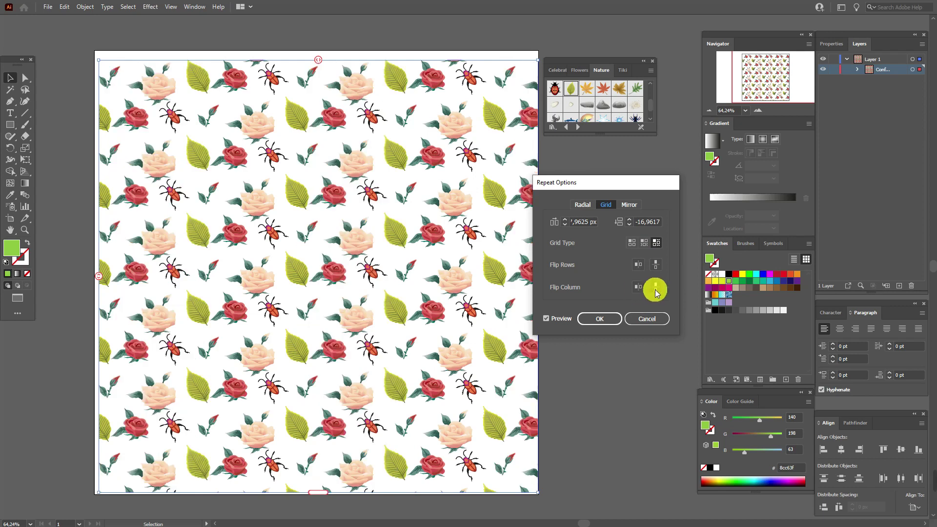
{"action": "left_click", "coordinate": [657, 288]}
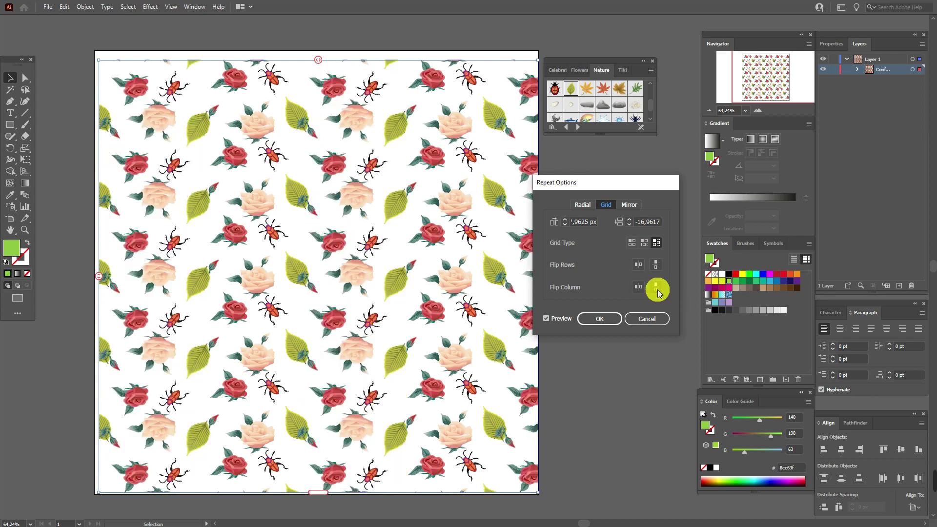
{"action": "left_click", "coordinate": [656, 289]}
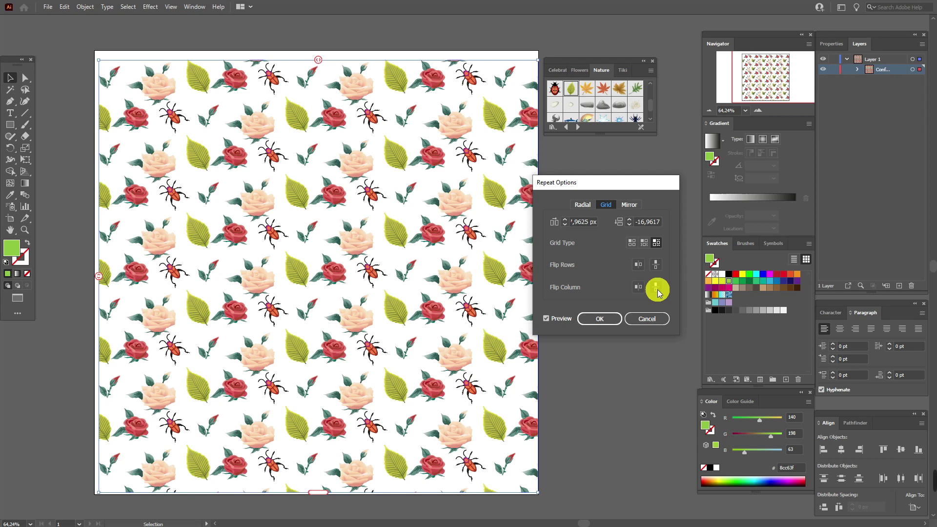
{"action": "left_click", "coordinate": [622, 320]}
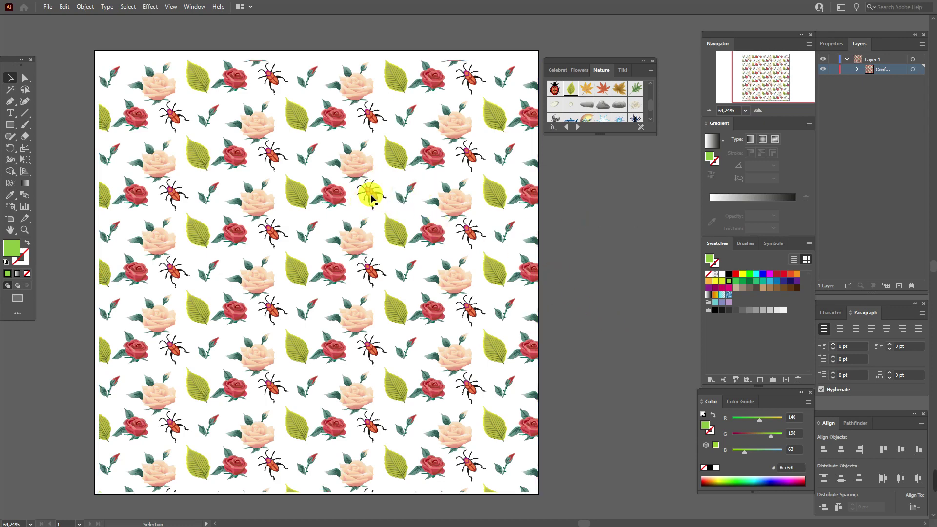
Enlarge the beetle and rose tiles throughout the repeat in isolation mode.
{"action": "double_click", "coordinate": [372, 196]}
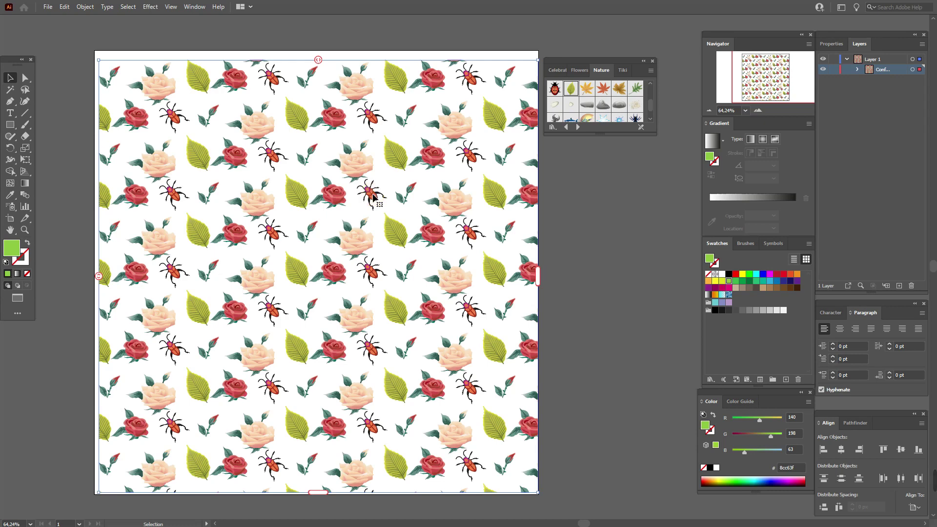
{"action": "left_click", "coordinate": [374, 193]}
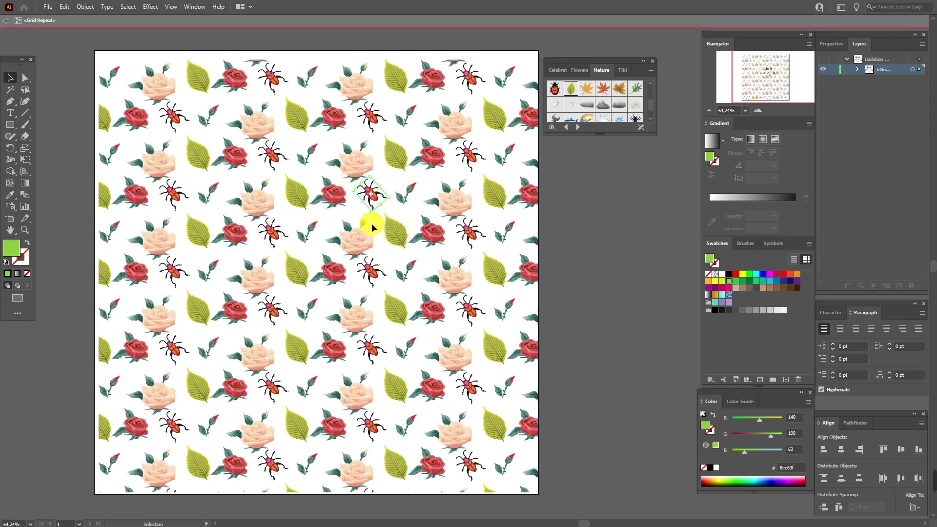
{"action": "left_click_drag", "start_coordinate": [375, 214], "coordinate": [375, 238]}
{"action": "left_click_drag", "start_coordinate": [371, 226], "coordinate": [372, 240]}
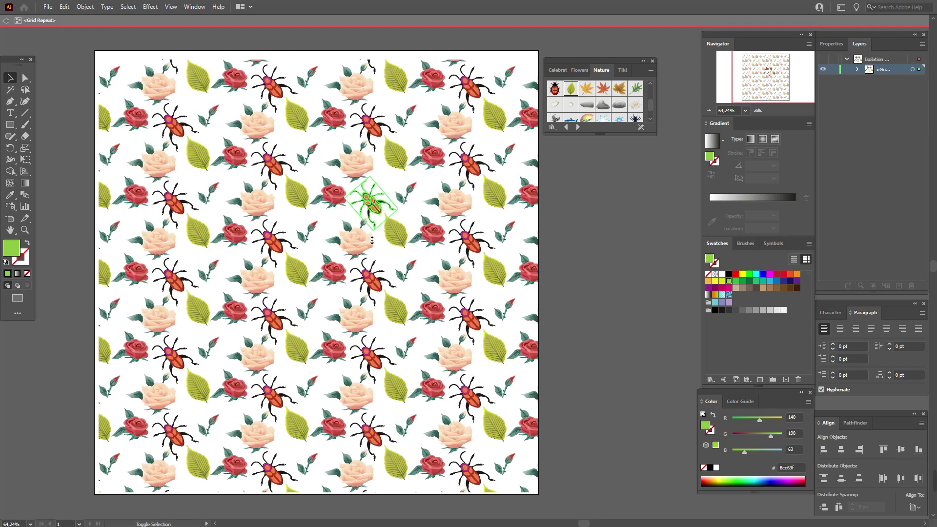
{"action": "left_click", "coordinate": [366, 234]}
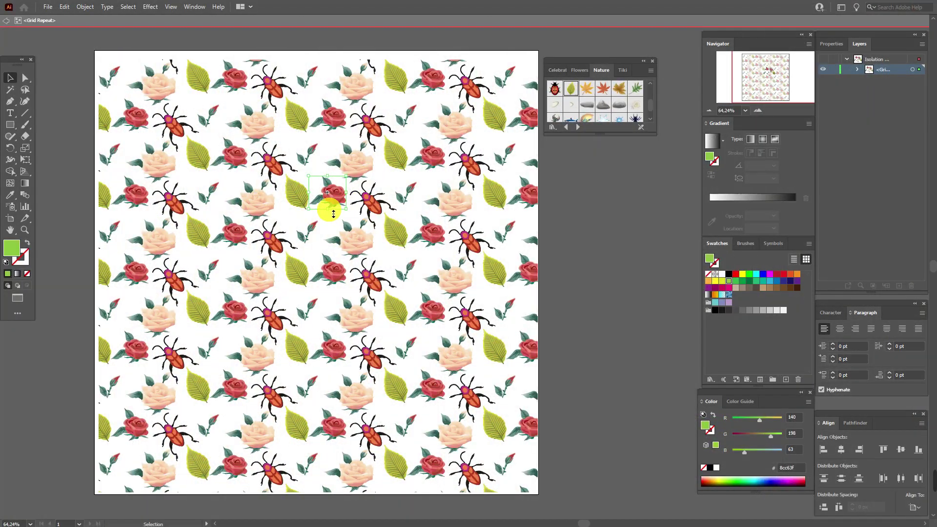
{"action": "mouse_move", "coordinate": [334, 214]}
{"action": "left_mouse_down"}
{"action": "mouse_move", "coordinate": [323, 269]}
{"action": "mouse_move", "coordinate": [322, 222]}
{"action": "left_mouse_up"}
{"action": "left_click", "coordinate": [531, 247]}
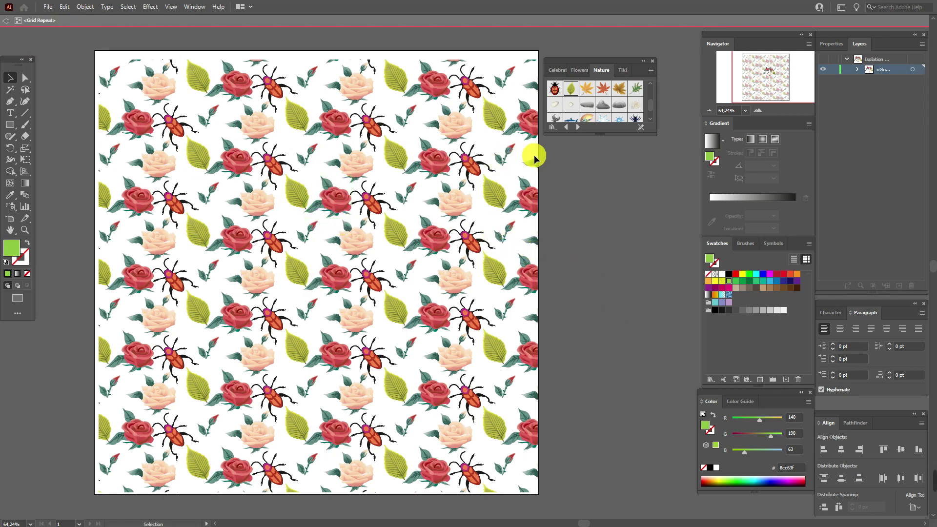
Exit tile editing and shift the pattern slightly left.
{"action": "double_click", "coordinate": [567, 166]}
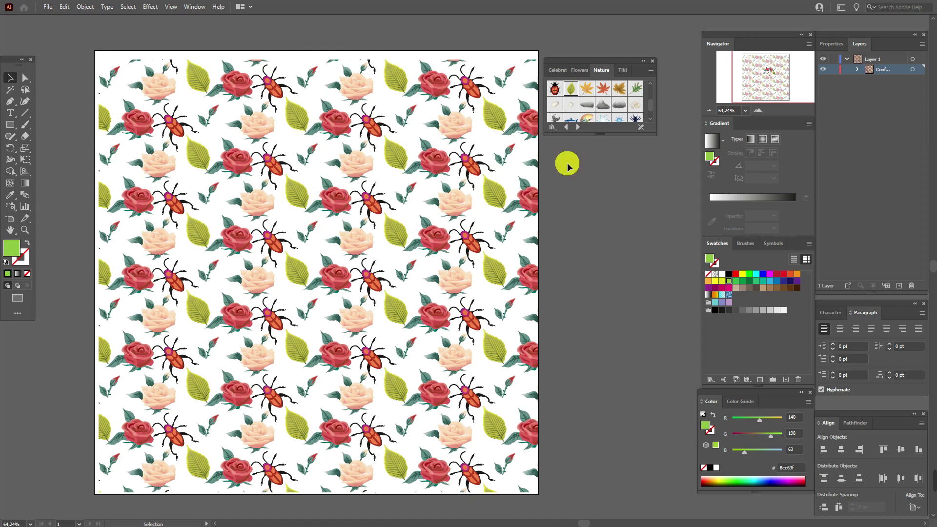
{"action": "left_click", "coordinate": [340, 132]}
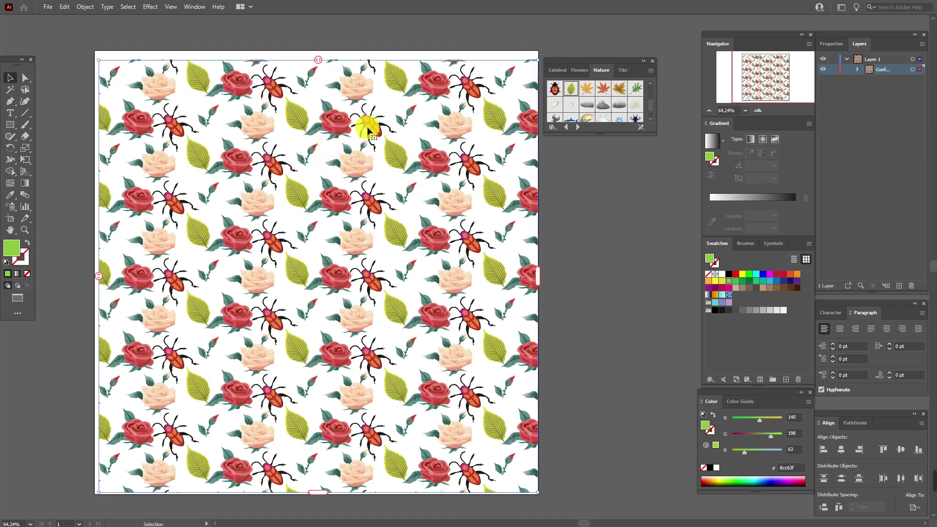
{"action": "left_click", "coordinate": [577, 246]}
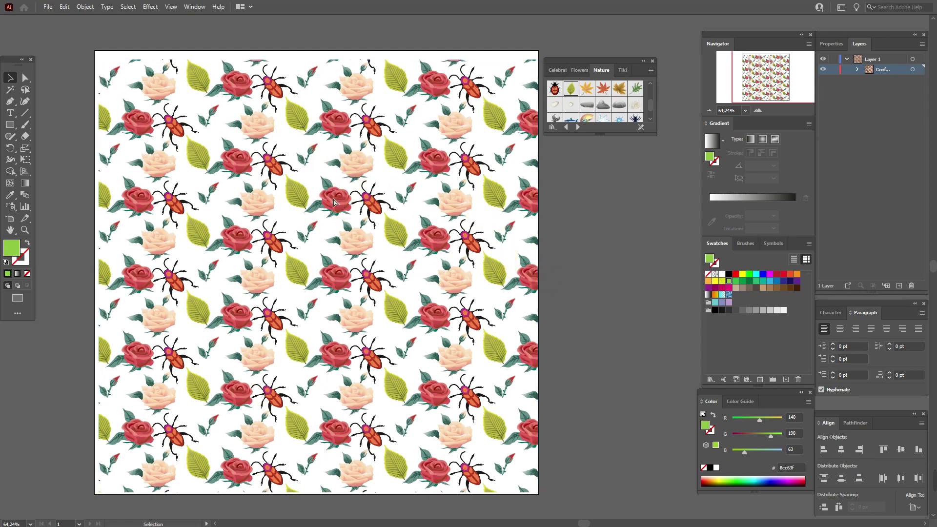
{"action": "left_click_drag", "start_coordinate": [337, 205], "coordinate": [334, 202]}
{"action": "left_click", "coordinate": [632, 257]}
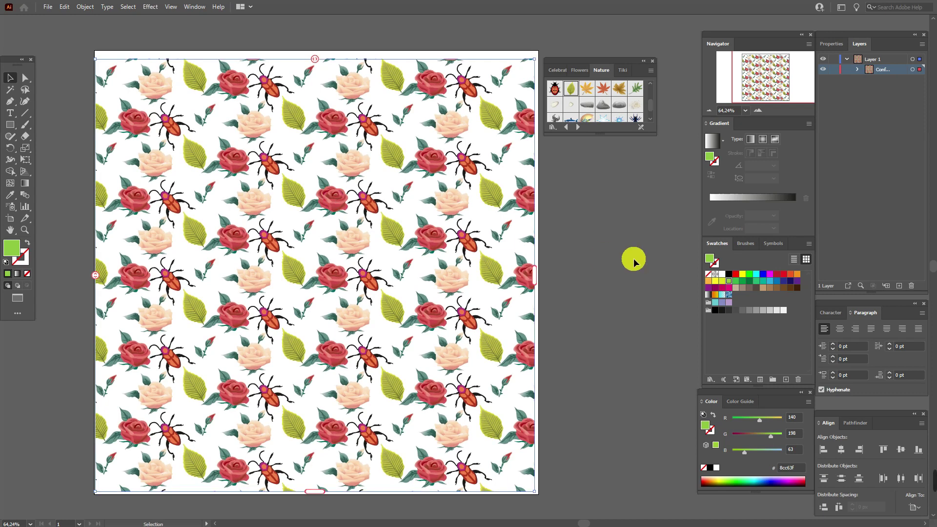
{"action": "left_click", "coordinate": [467, 284]}
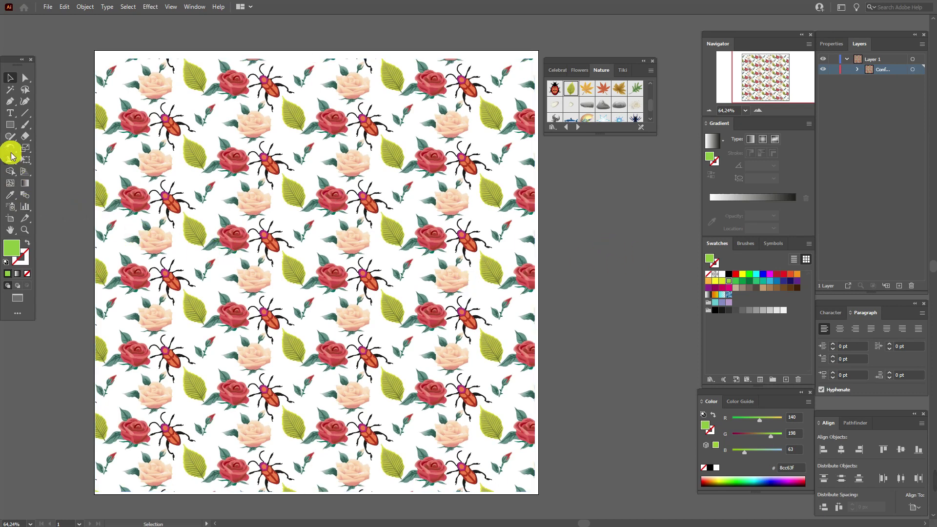
Draw a rectangle covering the whole artboard and send it behind the pattern.
{"action": "left_click", "coordinate": [11, 125]}
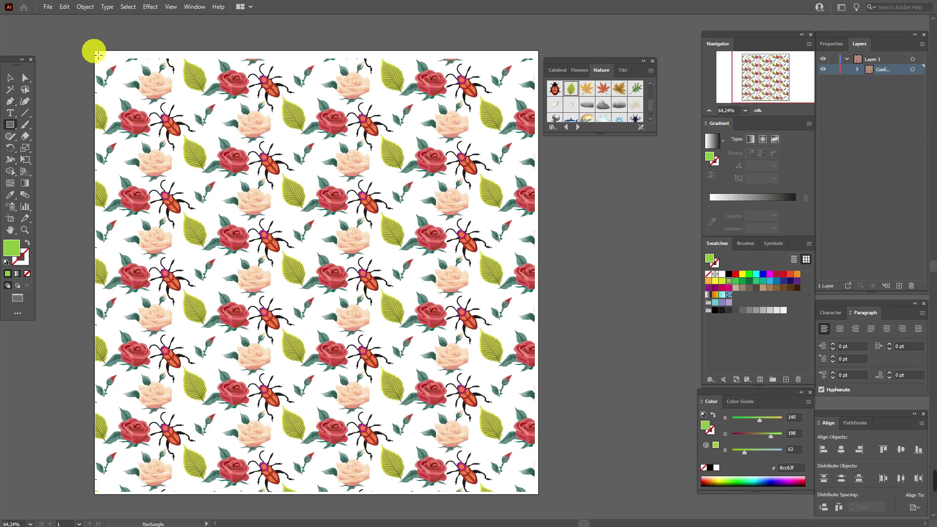
{"action": "left_click_drag", "start_coordinate": [95, 50], "coordinate": [371, 334]}
{"action": "mouse_move", "coordinate": [545, 451]}
{"action": "left_mouse_down"}
{"action": "mouse_move", "coordinate": [564, 476]}
{"action": "mouse_move", "coordinate": [545, 502]}
{"action": "mouse_move", "coordinate": [539, 495]}
{"action": "left_mouse_up"}
{"action": "left_click", "coordinate": [8, 82]}
{"action": "right_click", "coordinate": [314, 199]}
{"action": "mouse_move", "coordinate": [396, 378]}
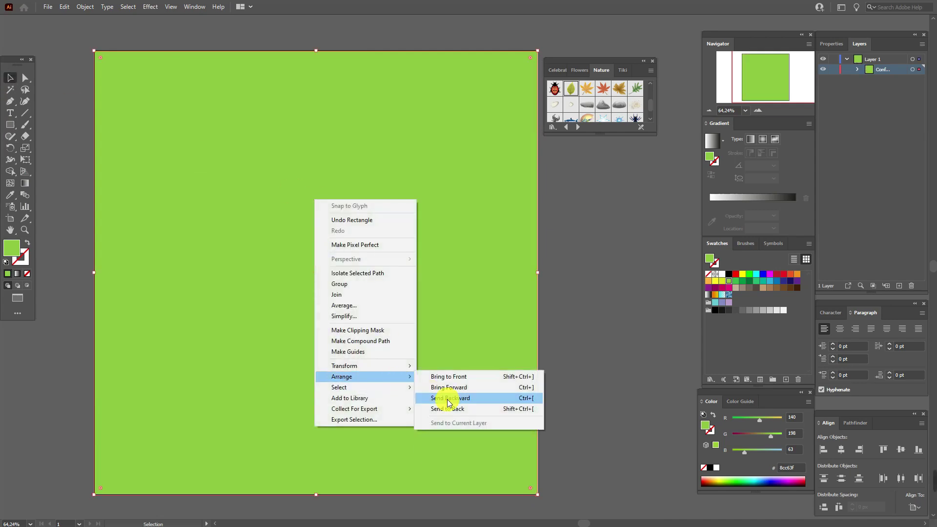
{"action": "left_click", "coordinate": [451, 409]}
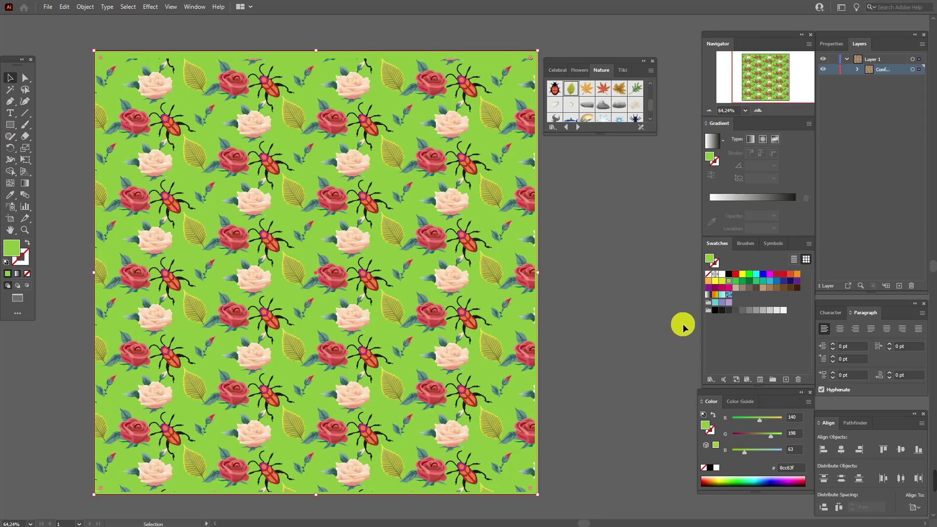
Try several background fills, settling on light grey f2f2f2.
{"action": "left_click", "coordinate": [723, 282]}
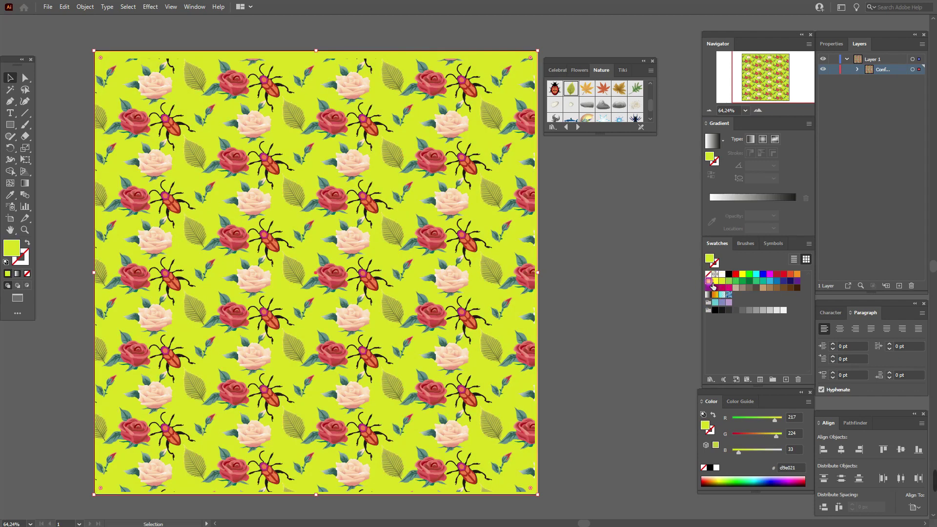
{"action": "left_click", "coordinate": [709, 281]}
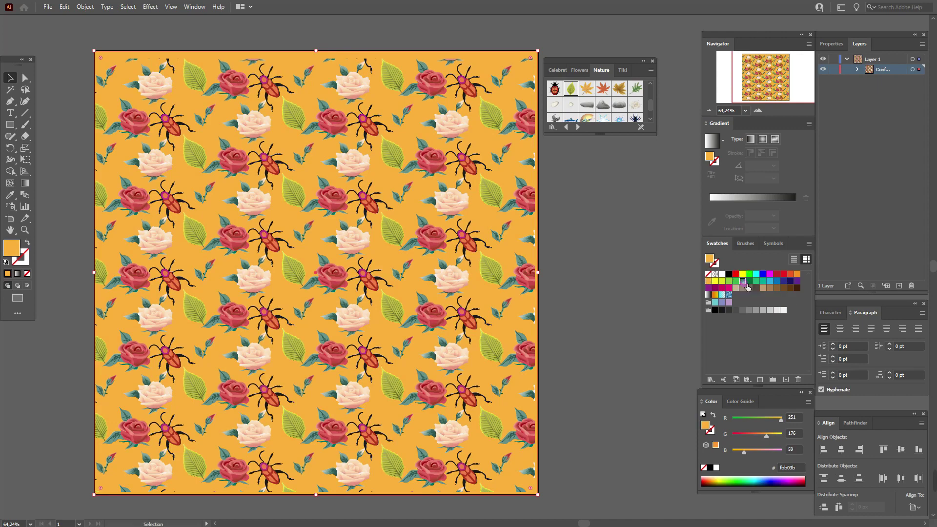
{"action": "left_click", "coordinate": [743, 282]}
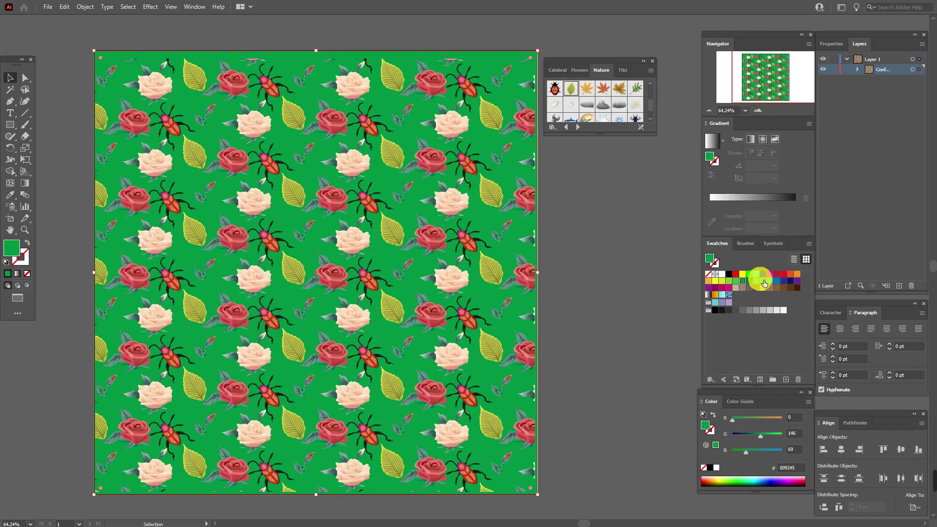
{"action": "left_click", "coordinate": [749, 274]}
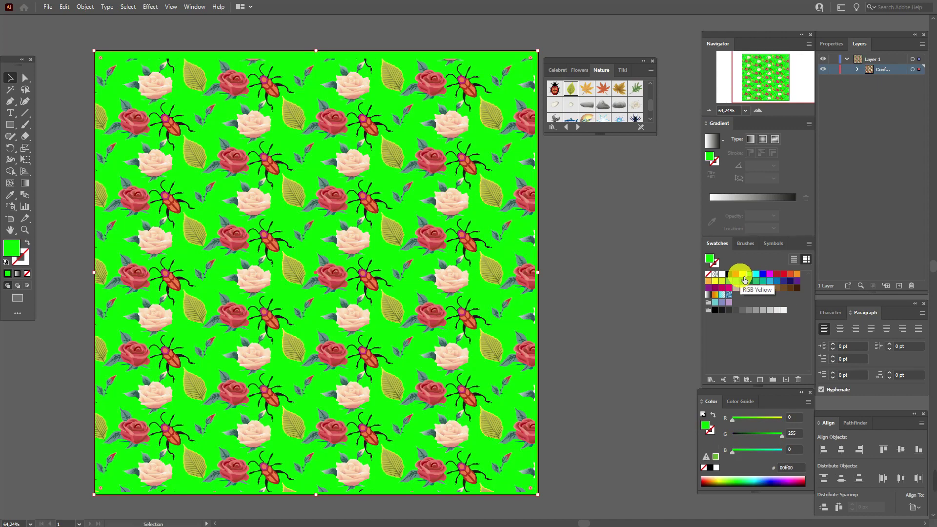
{"action": "left_click", "coordinate": [742, 275]}
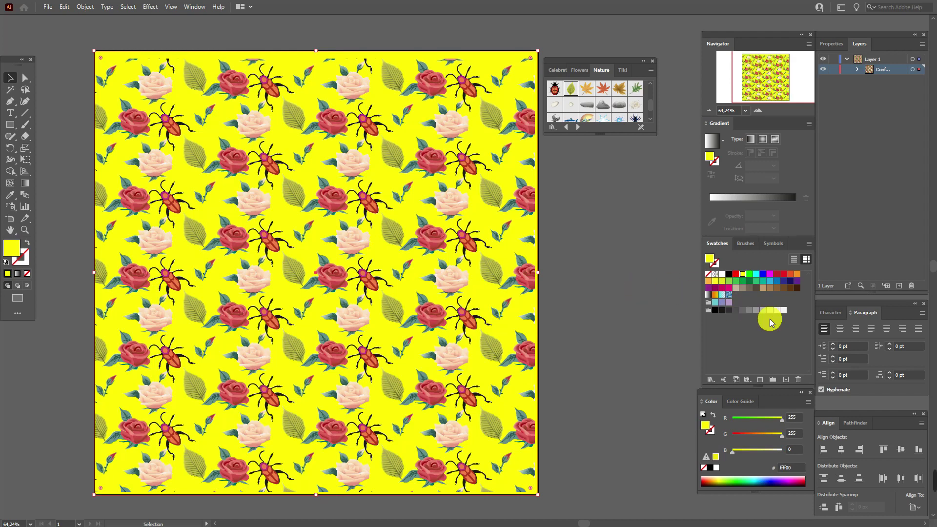
{"action": "left_click", "coordinate": [784, 311]}
{"action": "left_click", "coordinate": [608, 292]}
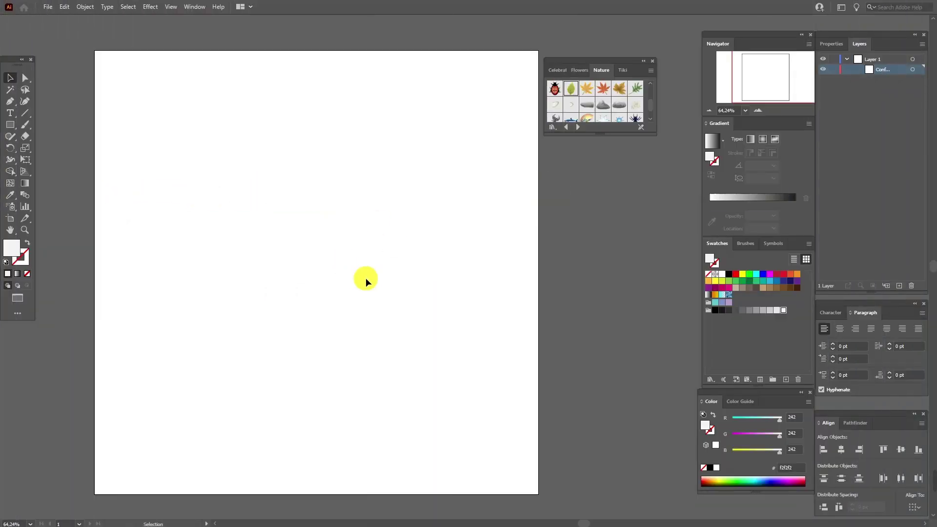
Place the Tiki umbrella table symbol on the artboard, enlarged and nudged right.
{"action": "left_click", "coordinate": [623, 71]}
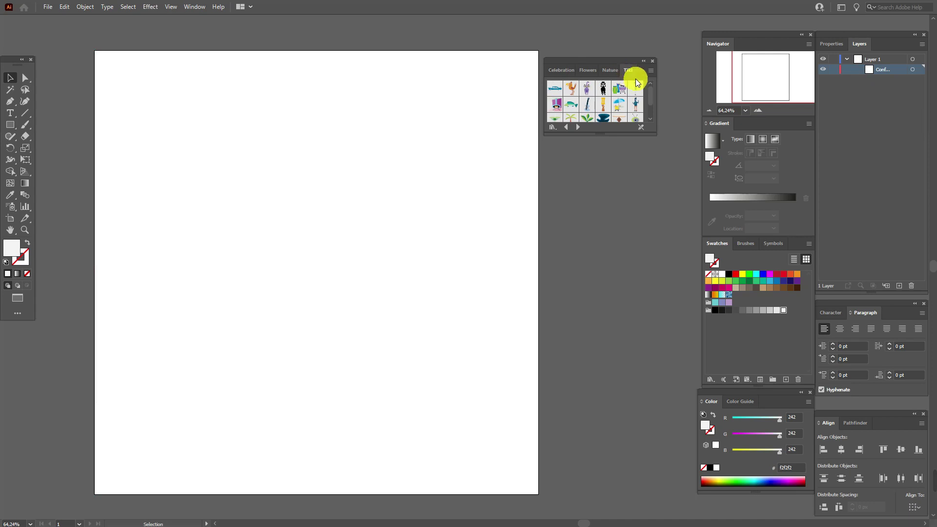
{"action": "left_click_drag", "start_coordinate": [651, 92], "coordinate": [651, 98]}
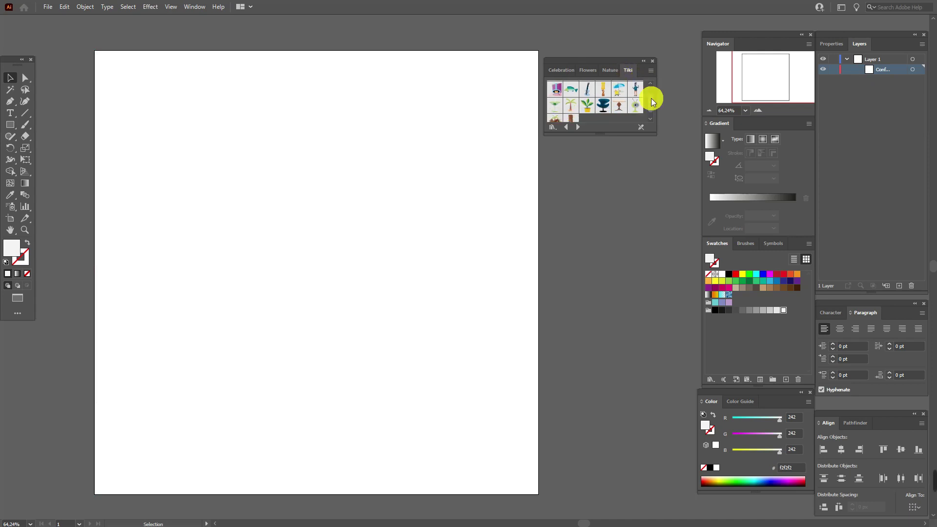
{"action": "left_click_drag", "start_coordinate": [619, 93], "coordinate": [301, 237]}
{"action": "left_click_drag", "start_coordinate": [302, 277], "coordinate": [312, 377]}
{"action": "left_click_drag", "start_coordinate": [312, 323], "coordinate": [329, 327]}
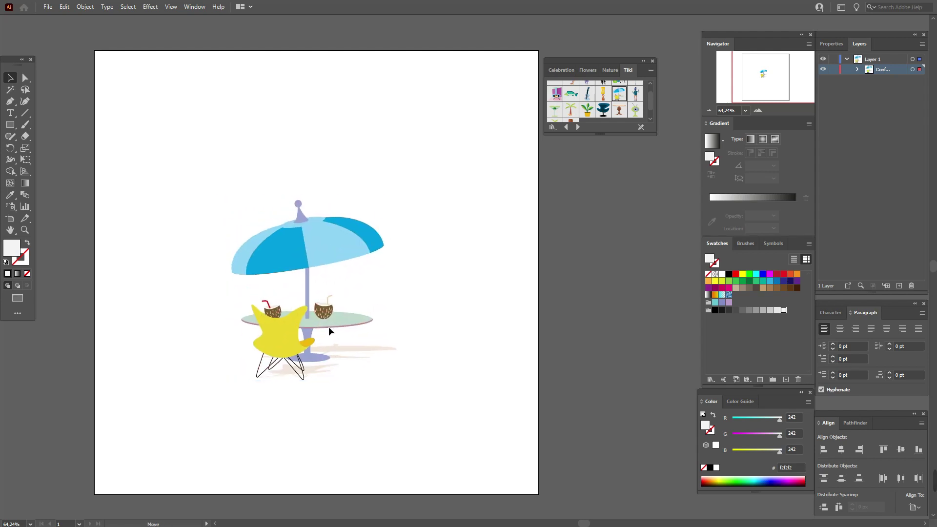
{"action": "left_click", "coordinate": [489, 316]}
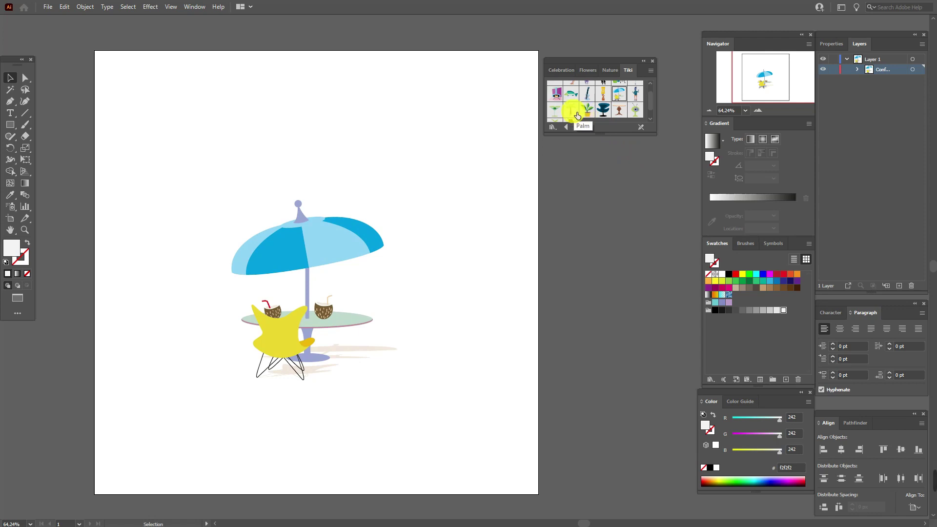
Add an enlarged Palm symbol and move it down beside the umbrella on the left.
{"action": "left_click_drag", "start_coordinate": [578, 116], "coordinate": [173, 179]}
{"action": "left_click_drag", "start_coordinate": [174, 212], "coordinate": [187, 272]}
{"action": "key", "text": "ctrl+shift+a"}
{"action": "left_click_drag", "start_coordinate": [187, 233], "coordinate": [185, 288]}
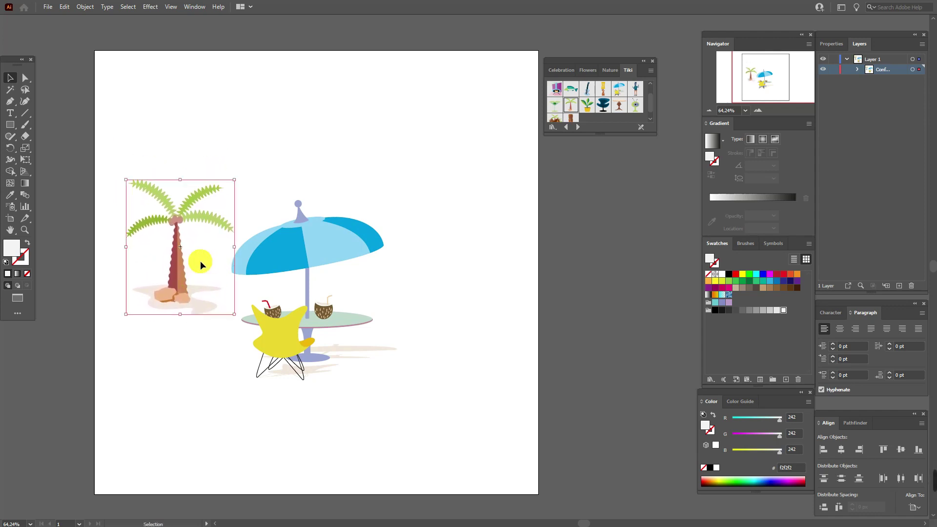
Convert the palm symbol to editable artwork and ungroup its leaves and trunk.
{"action": "right_click", "coordinate": [193, 247]}
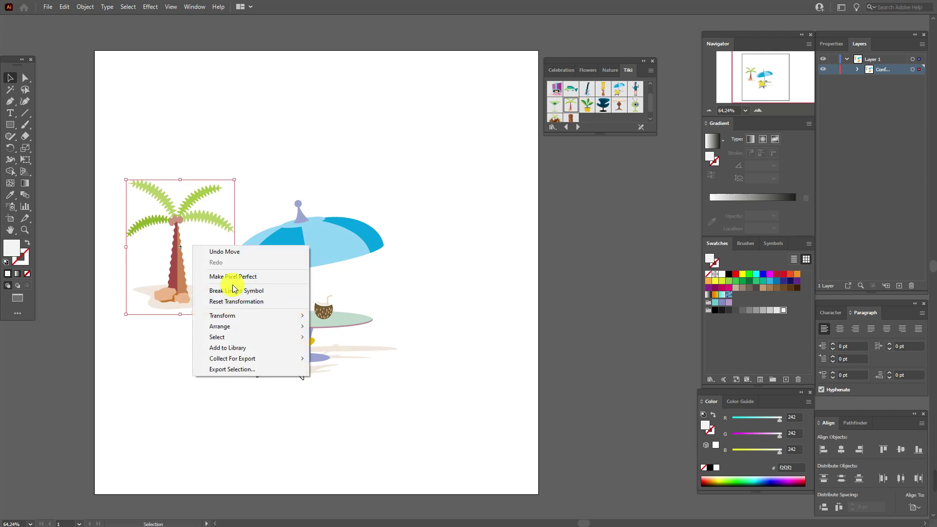
{"action": "left_click", "coordinate": [236, 290]}
{"action": "right_click", "coordinate": [184, 249]}
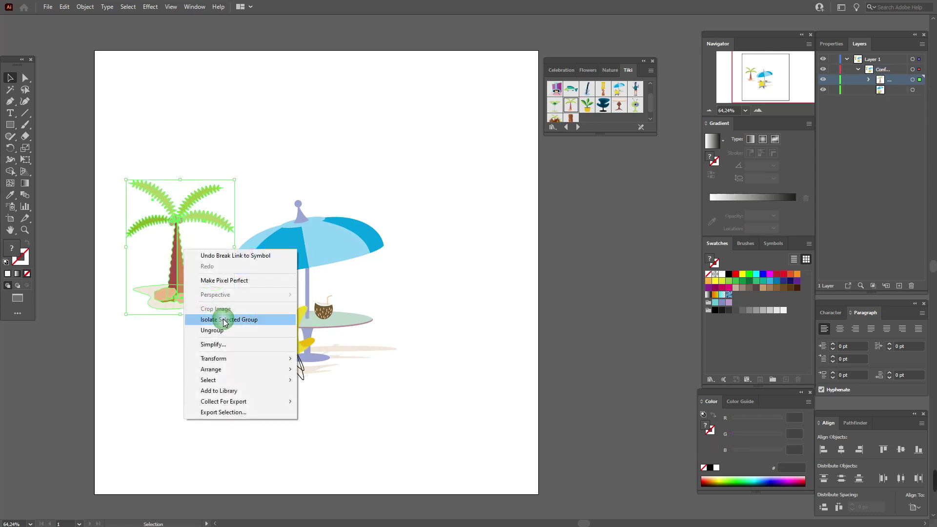
{"action": "left_click", "coordinate": [190, 343]}
{"action": "left_click", "coordinate": [204, 233]}
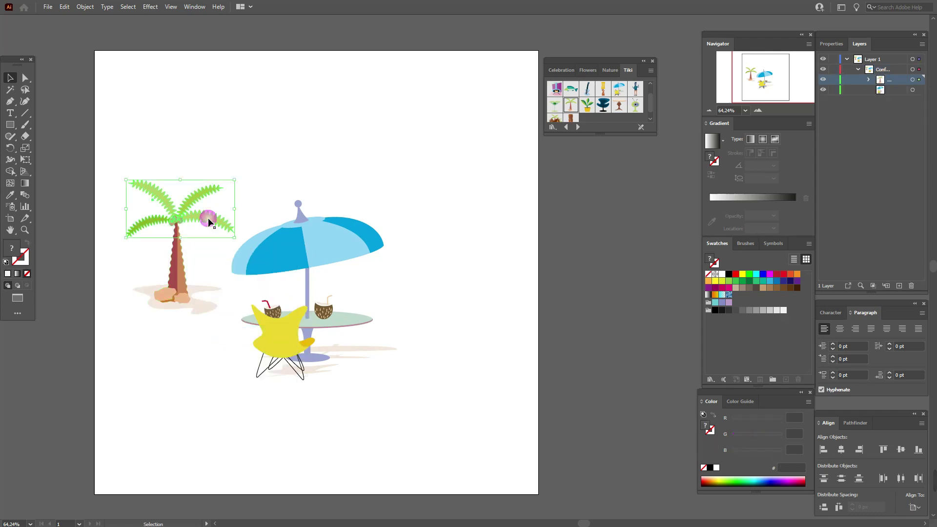
{"action": "right_click", "coordinate": [208, 217]}
{"action": "left_click", "coordinate": [241, 305]}
{"action": "left_click", "coordinate": [174, 273]}
{"action": "right_click", "coordinate": [182, 265]}
{"action": "left_click", "coordinate": [215, 353]}
{"action": "left_click", "coordinate": [195, 371]}
Ungroup the remaining palm tree group and marquee-select all its parts.
{"action": "left_click", "coordinate": [192, 225]}
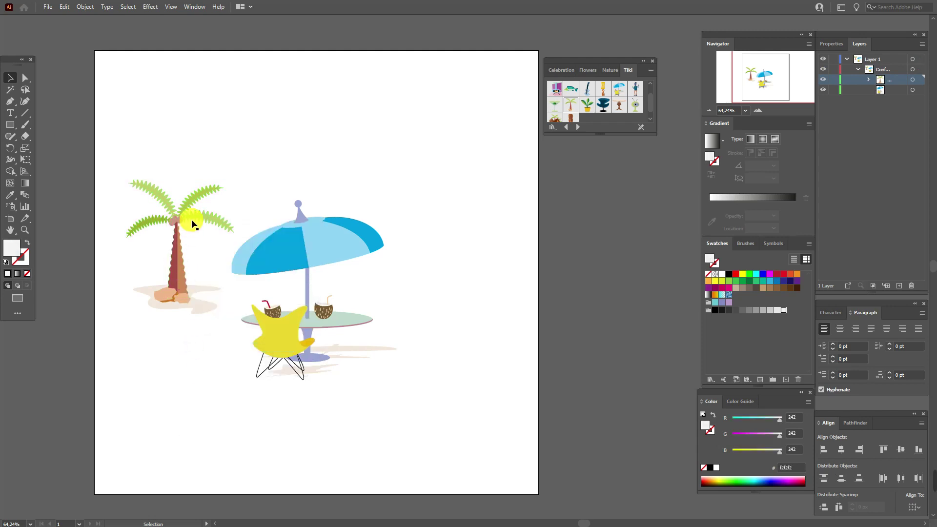
{"action": "left_click", "coordinate": [139, 211]}
{"action": "left_click", "coordinate": [158, 195]}
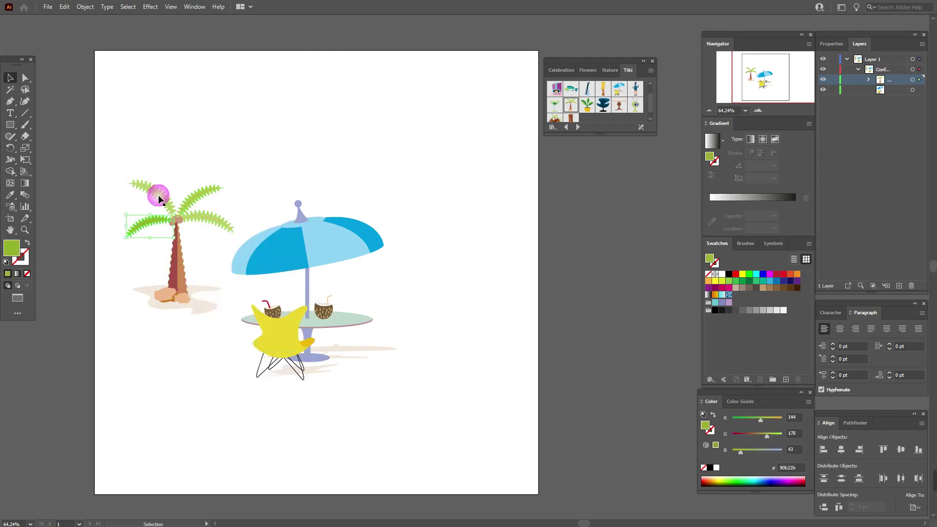
{"action": "left_click", "coordinate": [179, 265]}
{"action": "right_click", "coordinate": [180, 265]}
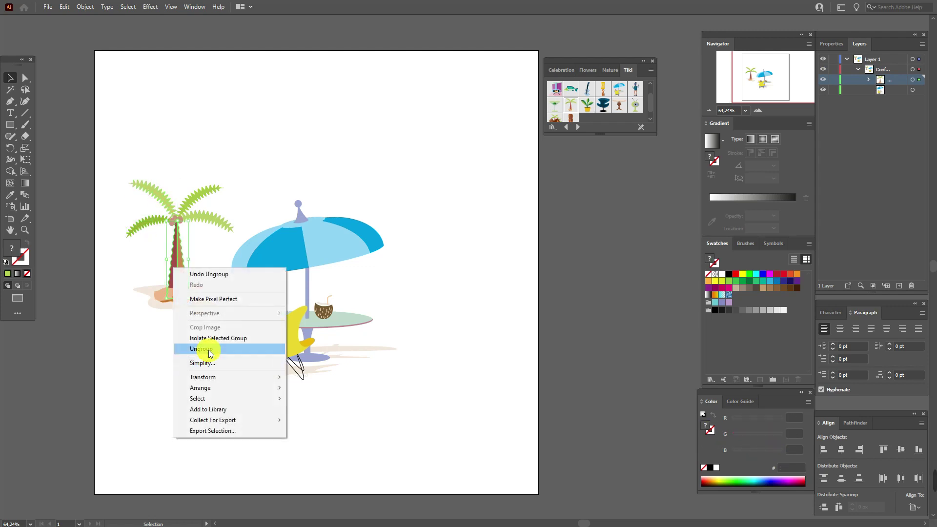
{"action": "left_click", "coordinate": [206, 349]}
{"action": "left_click", "coordinate": [183, 291]}
{"action": "left_click", "coordinate": [204, 236]}
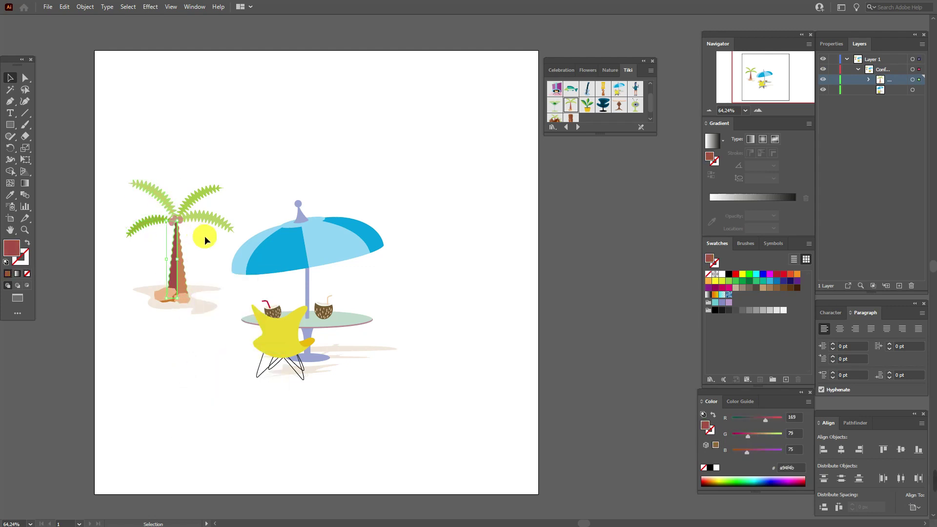
{"action": "left_click_drag", "start_coordinate": [125, 133], "coordinate": [209, 318]}
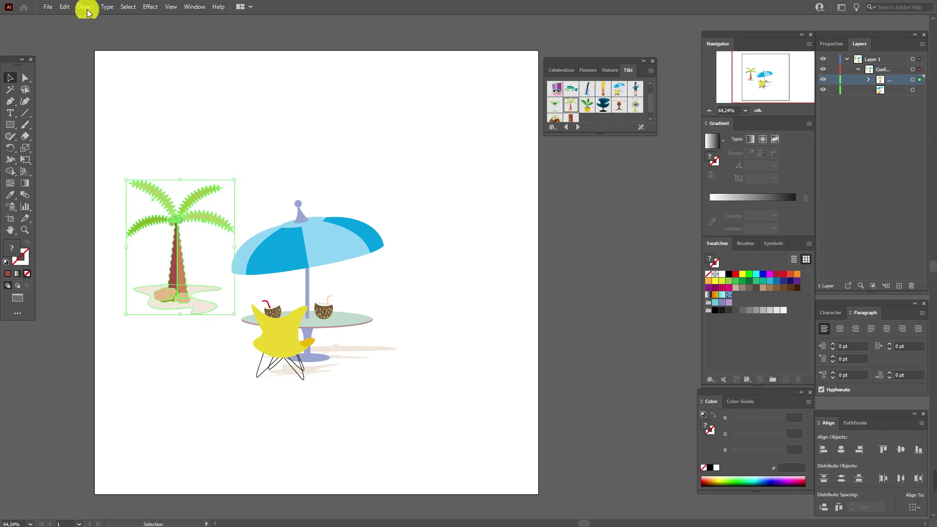
Apply a Mirror repeat to the palm and move the axis so the copy stands right of the umbrella.
{"action": "left_click", "coordinate": [84, 7]}
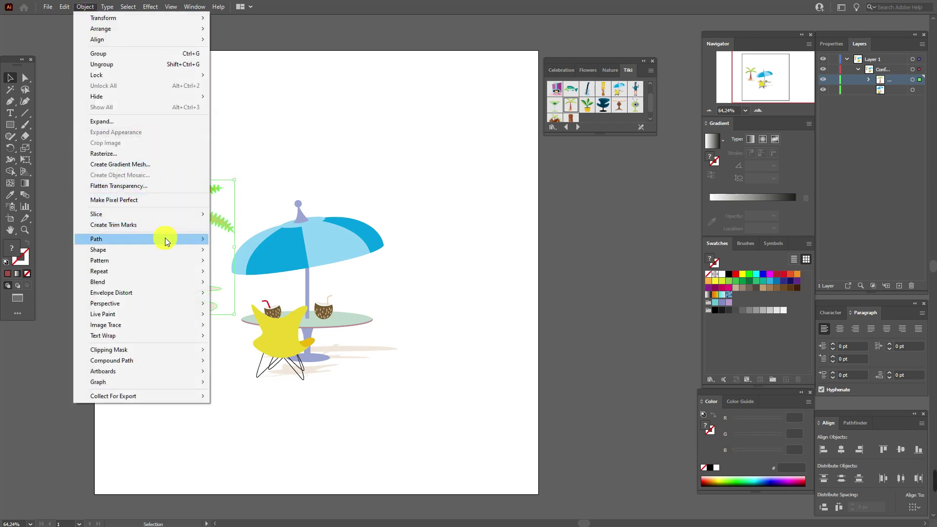
{"action": "mouse_move", "coordinate": [162, 270]}
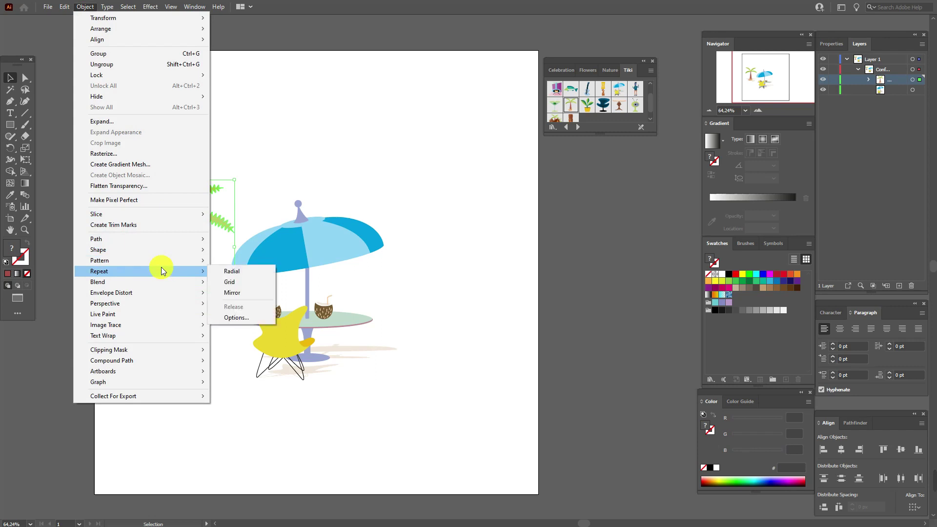
{"action": "left_click", "coordinate": [238, 295]}
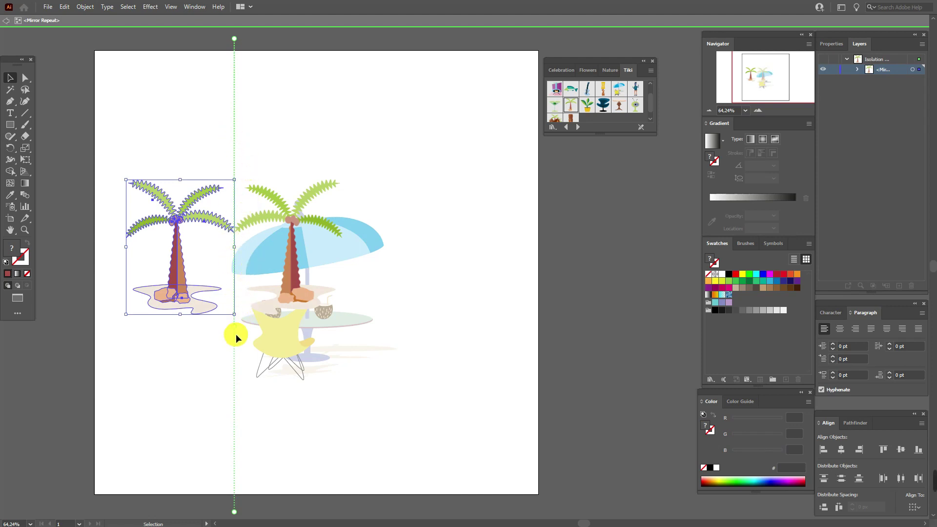
{"action": "left_click_drag", "start_coordinate": [233, 327], "coordinate": [323, 341]}
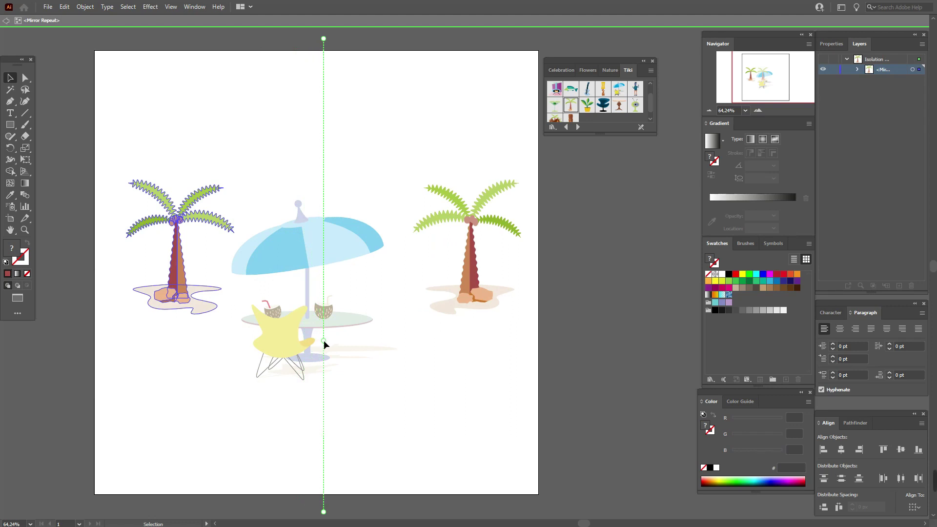
{"action": "left_click", "coordinate": [323, 340]}
{"action": "mouse_move", "coordinate": [324, 341]}
{"action": "left_mouse_down"}
{"action": "mouse_move", "coordinate": [300, 342]}
{"action": "mouse_move", "coordinate": [321, 348]}
{"action": "mouse_move", "coordinate": [298, 346]}
{"action": "mouse_move", "coordinate": [316, 354]}
{"action": "left_mouse_up"}
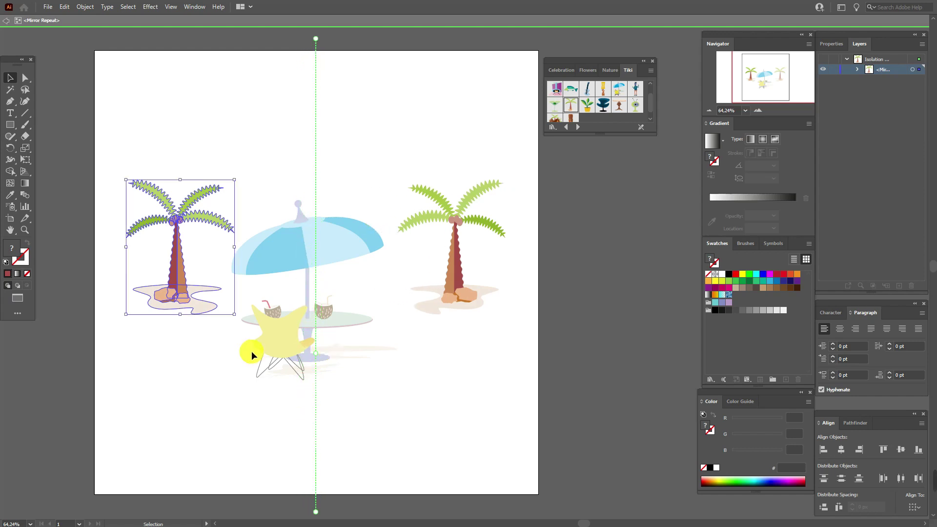
{"action": "left_click", "coordinate": [210, 137]}
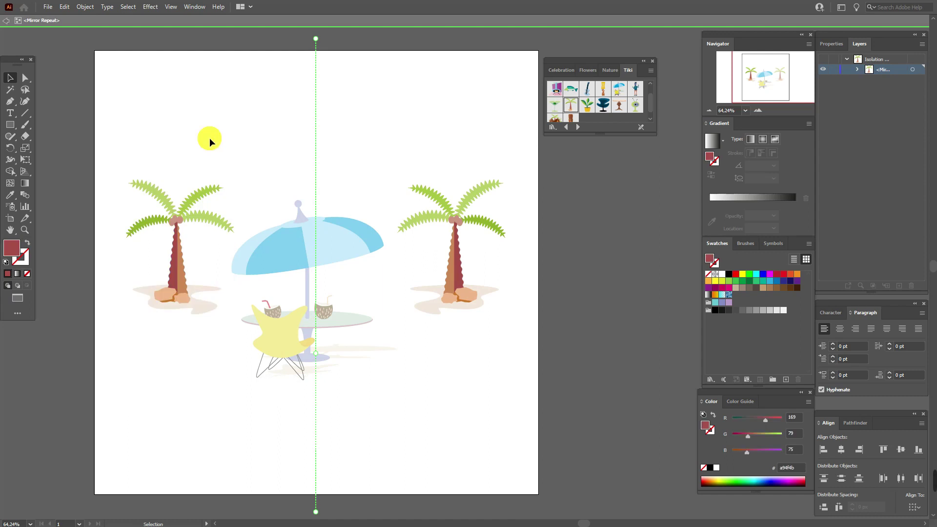
Colour two fronds dark green, raise the upper-right one and rotate the lower-left one upward.
{"action": "left_click", "coordinate": [209, 199]}
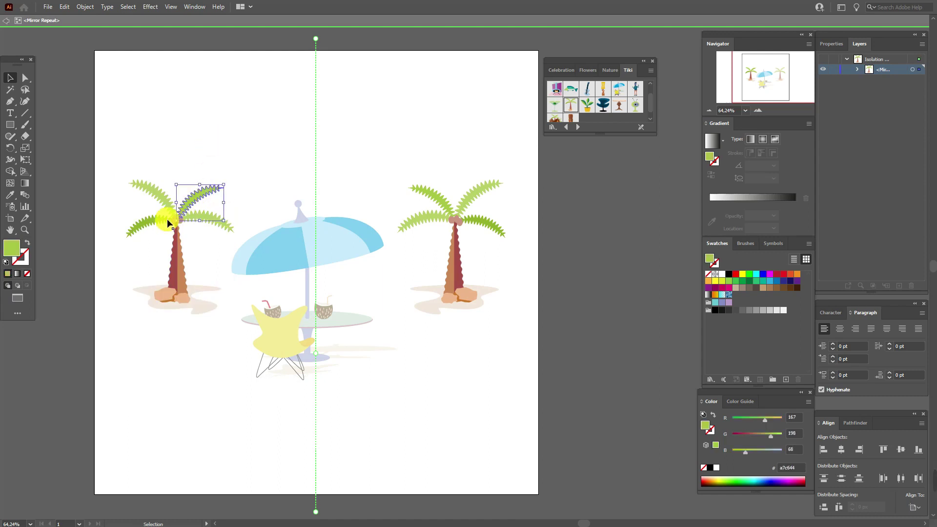
{"action": "left_click", "coordinate": [155, 227], "text": "shift"}
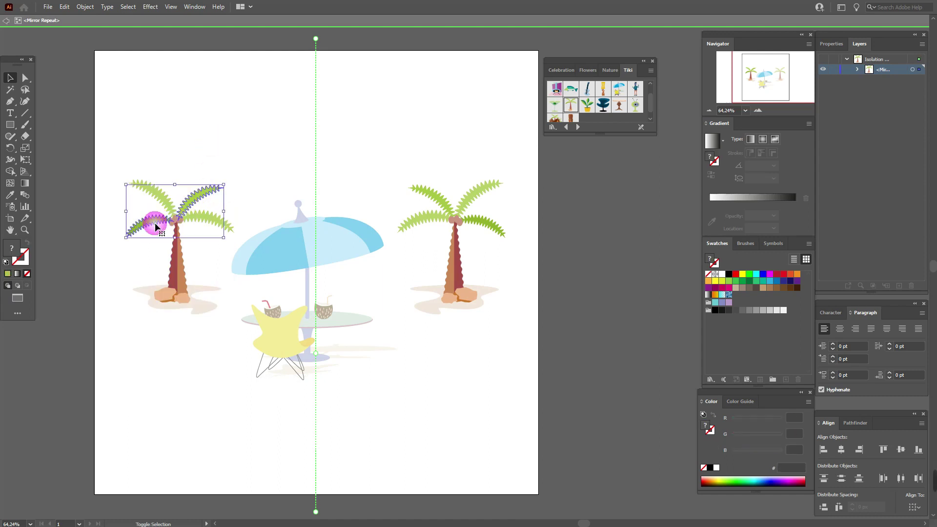
{"action": "left_click", "coordinate": [743, 282]}
{"action": "left_click", "coordinate": [220, 138]}
{"action": "left_click", "coordinate": [212, 191]}
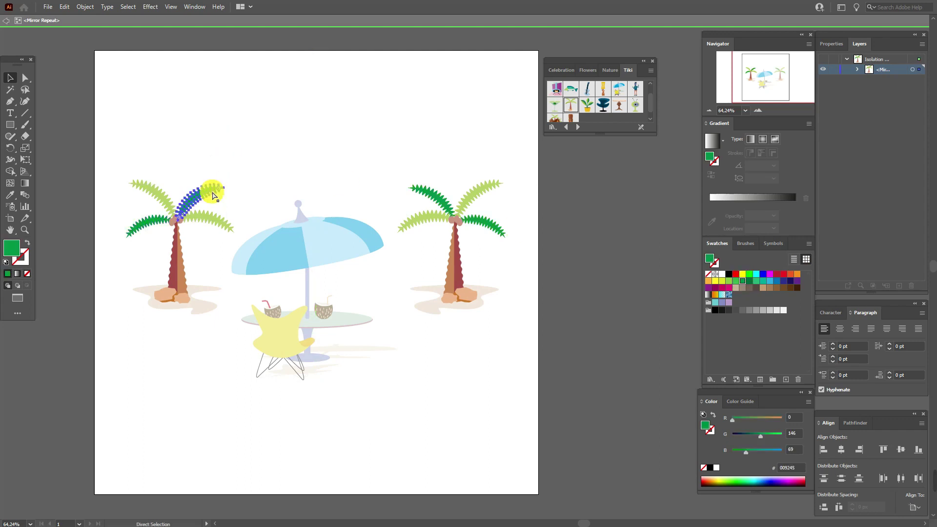
{"action": "left_click_drag", "start_coordinate": [210, 192], "coordinate": [190, 186]}
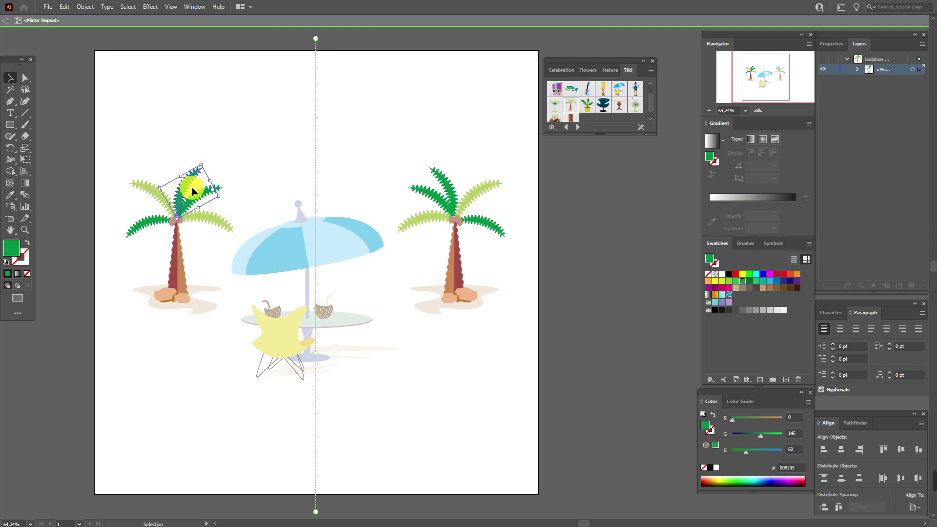
{"action": "left_click", "coordinate": [163, 227]}
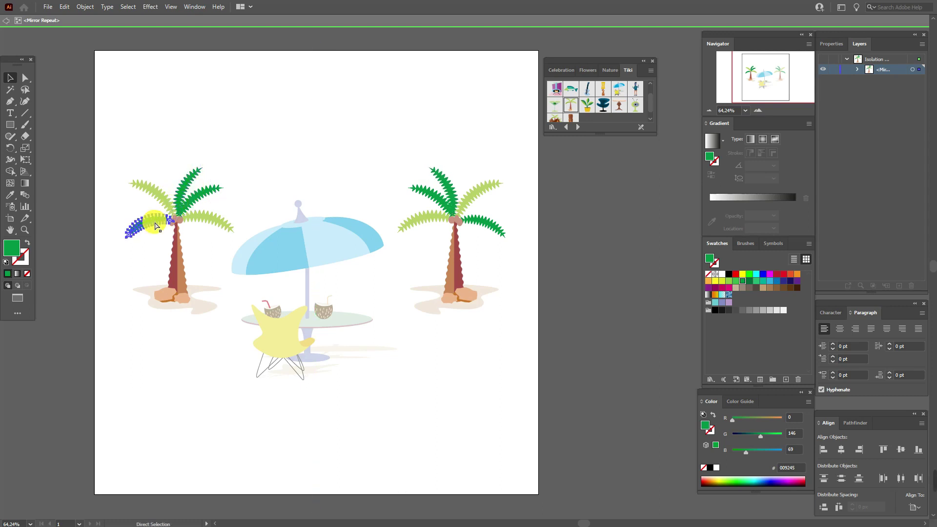
{"action": "left_click_drag", "start_coordinate": [182, 234], "coordinate": [164, 230]}
{"action": "left_click", "coordinate": [166, 148]}
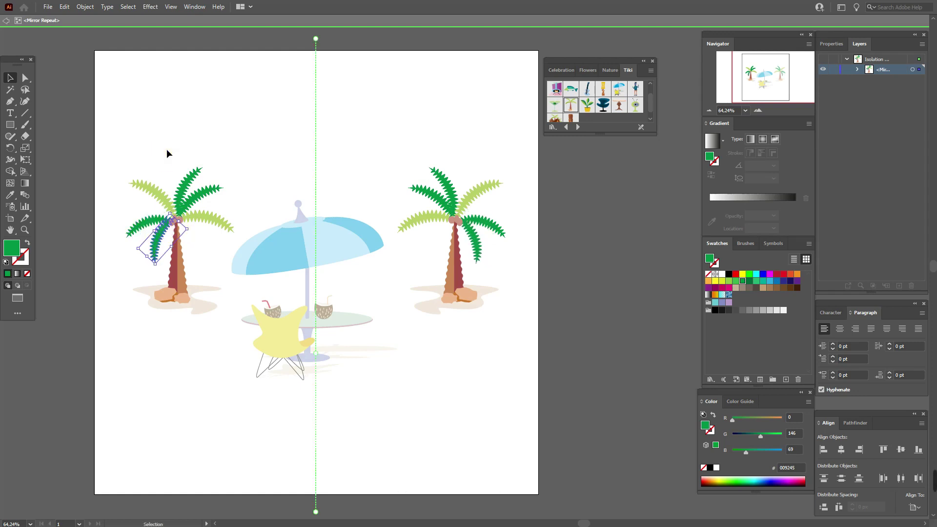
Colour the palm trunk dark brown and tilt the mirror axis upright to 90°.
{"action": "left_click", "coordinate": [173, 274]}
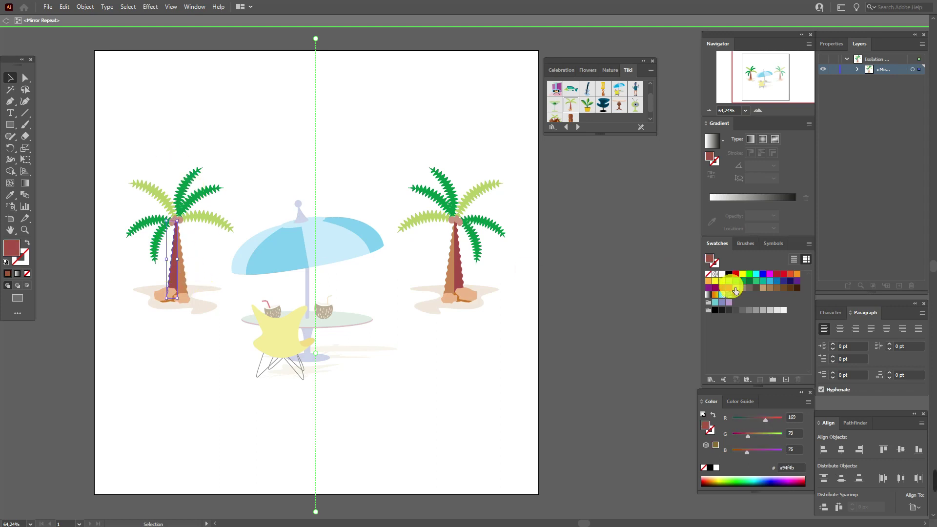
{"action": "left_click", "coordinate": [726, 282]}
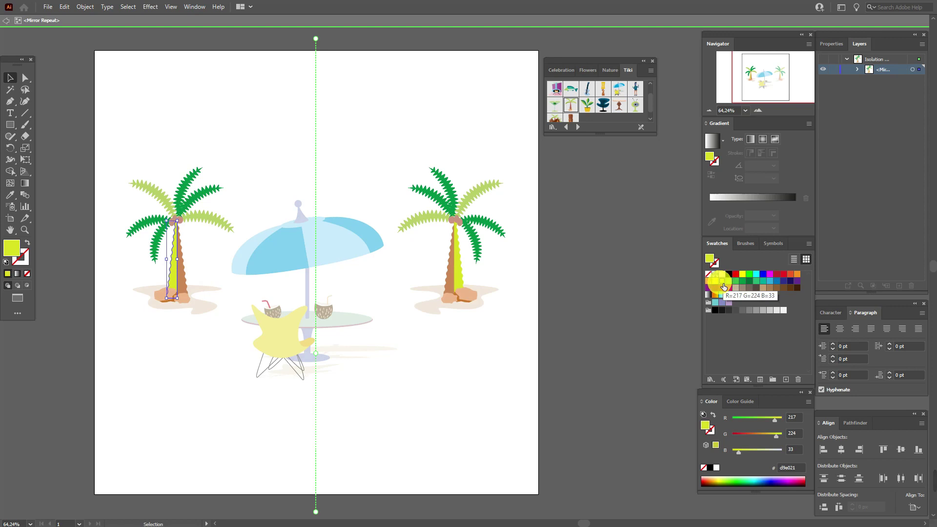
{"action": "left_click", "coordinate": [758, 288]}
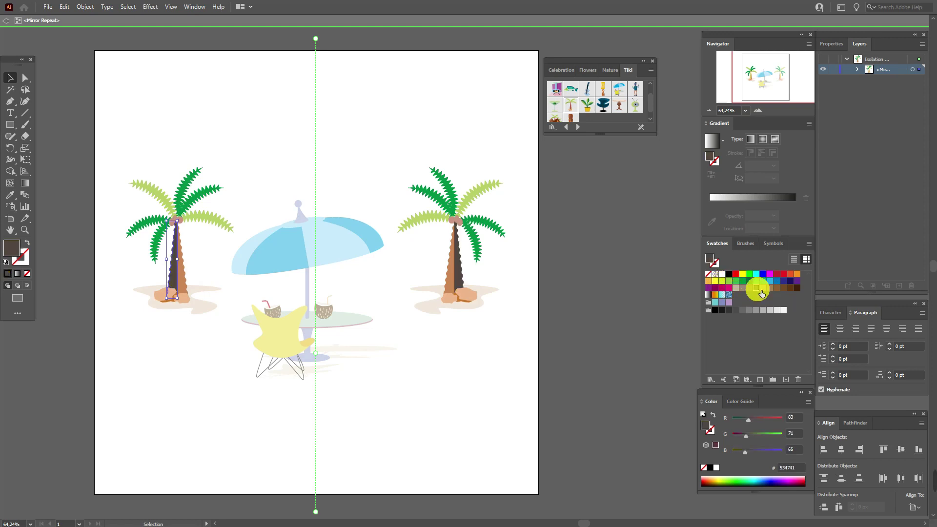
{"action": "left_click", "coordinate": [186, 143]}
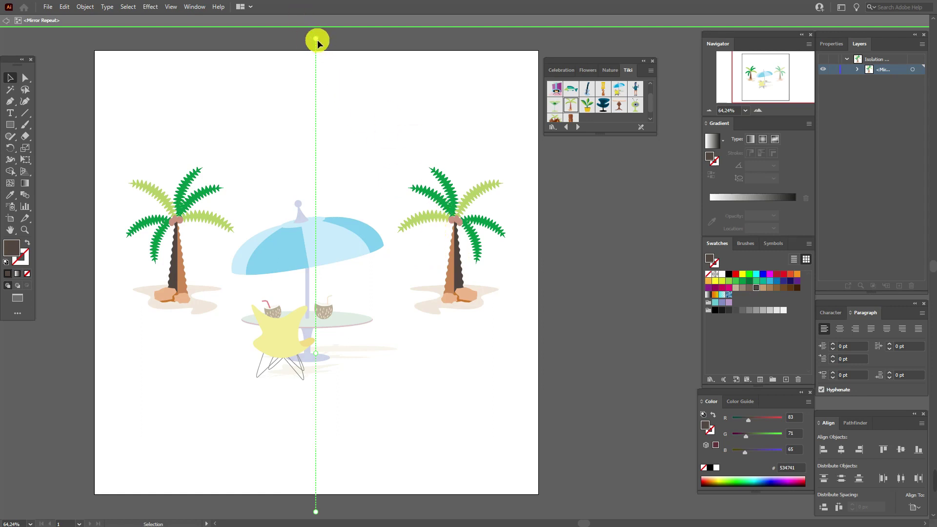
{"action": "left_click_drag", "start_coordinate": [316, 40], "coordinate": [316, 140]}
Re-enter the mirror repeat and colour the upper-right frond magenta.
{"action": "double_click", "coordinate": [505, 139]}
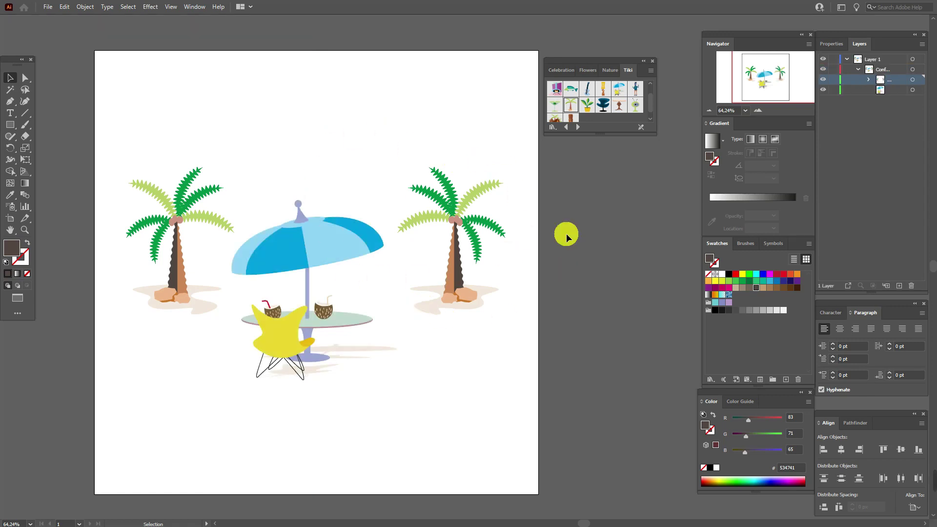
{"action": "left_click", "coordinate": [191, 221]}
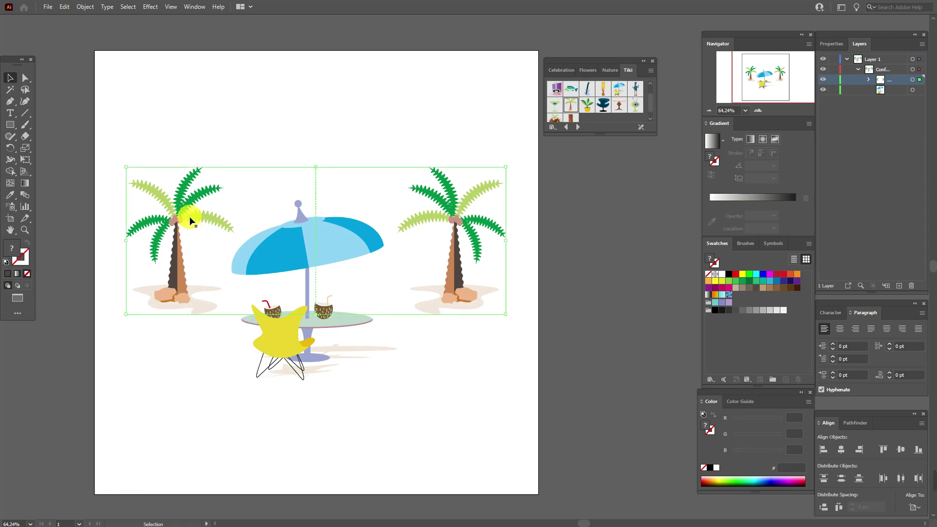
{"action": "double_click", "coordinate": [189, 215]}
{"action": "left_click", "coordinate": [224, 156]}
{"action": "left_click", "coordinate": [209, 194]}
{"action": "left_click", "coordinate": [770, 274]}
Colour the lower-left frond blue-purple and the upper-left frond red, then exit the repeat.
{"action": "left_click", "coordinate": [158, 245]}
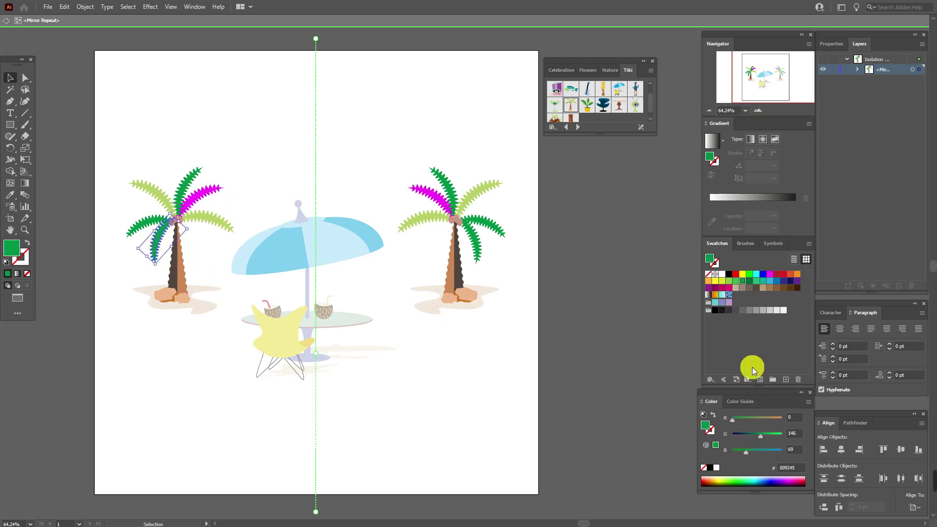
{"action": "left_click", "coordinate": [723, 302]}
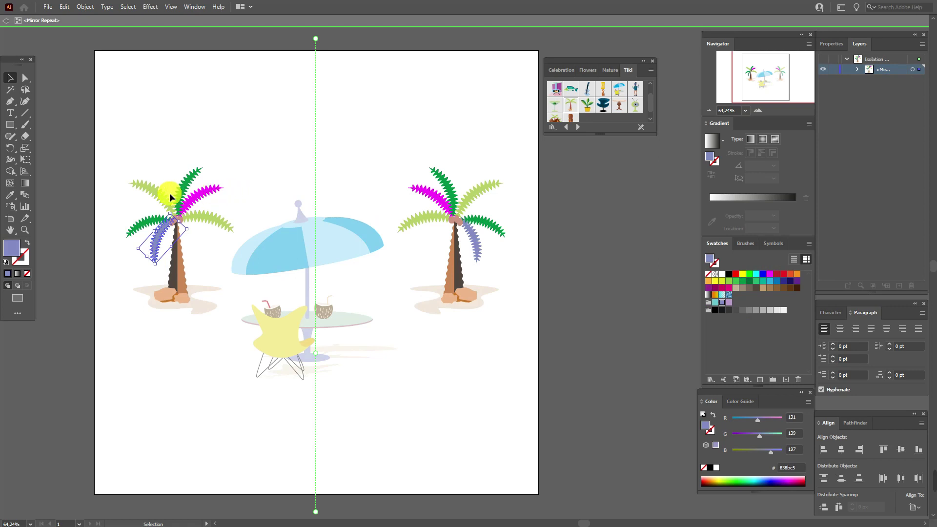
{"action": "left_click", "coordinate": [153, 194]}
{"action": "left_click", "coordinate": [737, 275]}
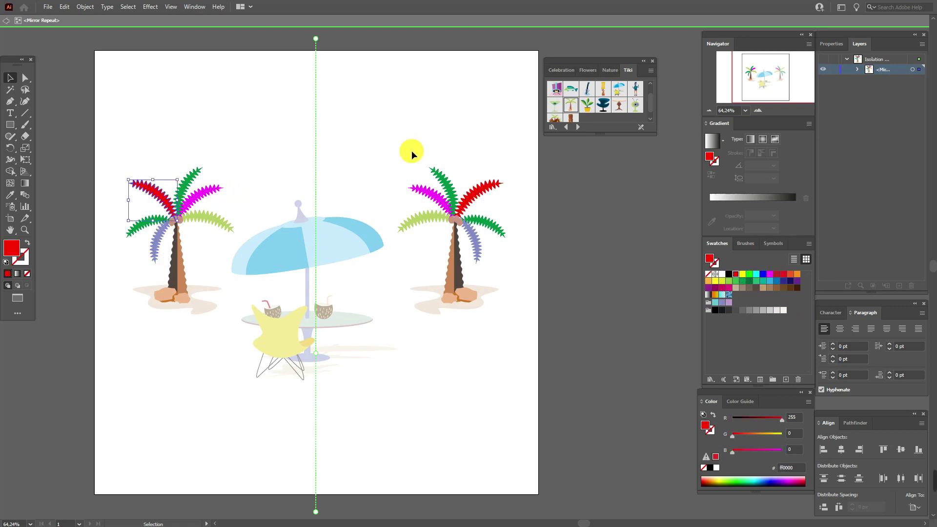
{"action": "left_click", "coordinate": [450, 131]}
{"action": "double_click", "coordinate": [481, 127]}
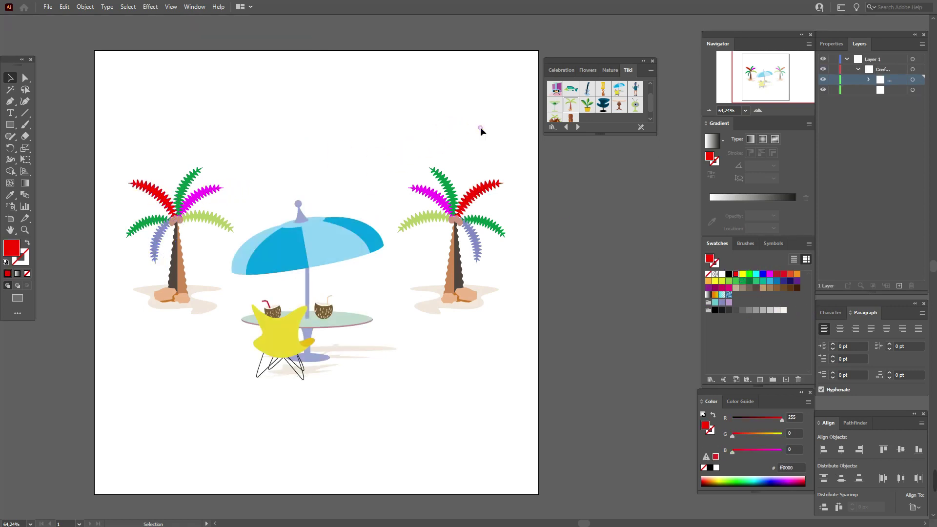
{"action": "left_click", "coordinate": [326, 244]}
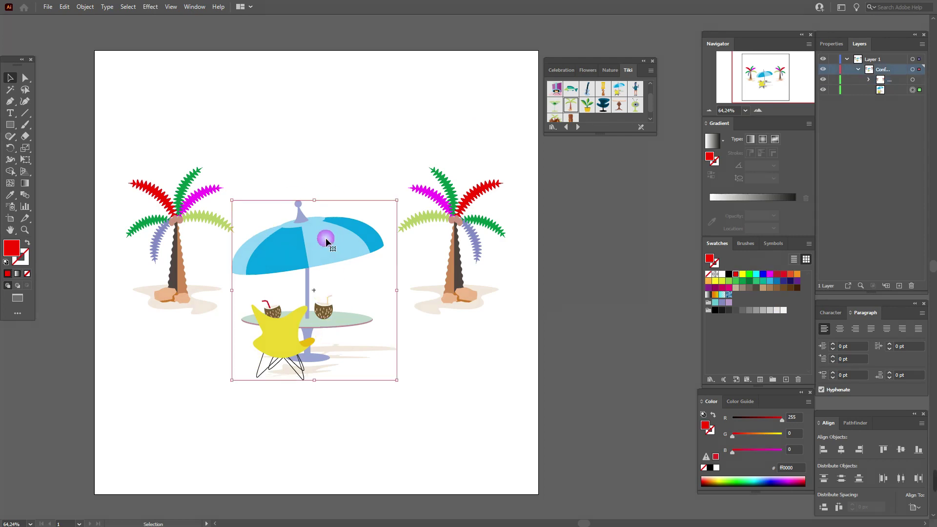